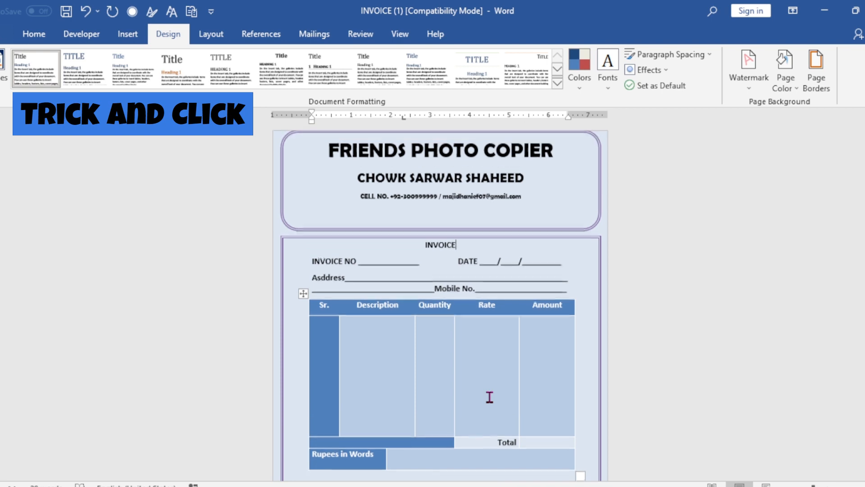
scroll(474, 379, "up", 2)
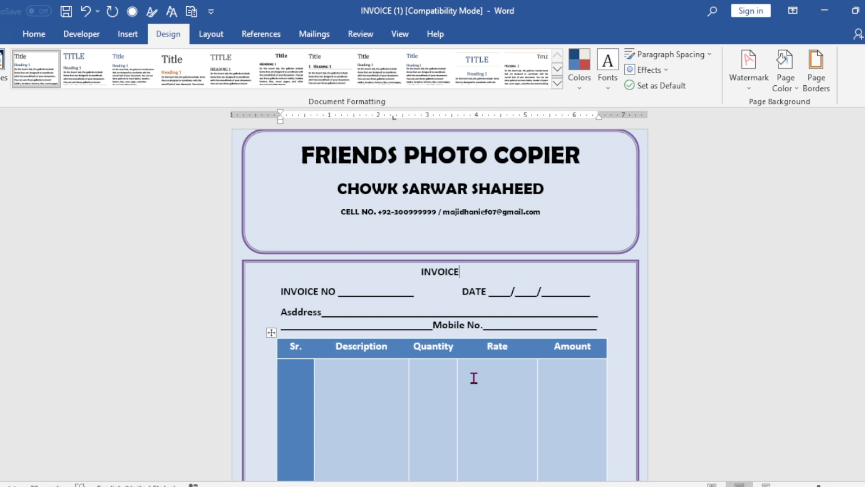
- Examine the finished invoice layout from the shop header through the item table to the signature line
scroll(474, 378, "down", 4)
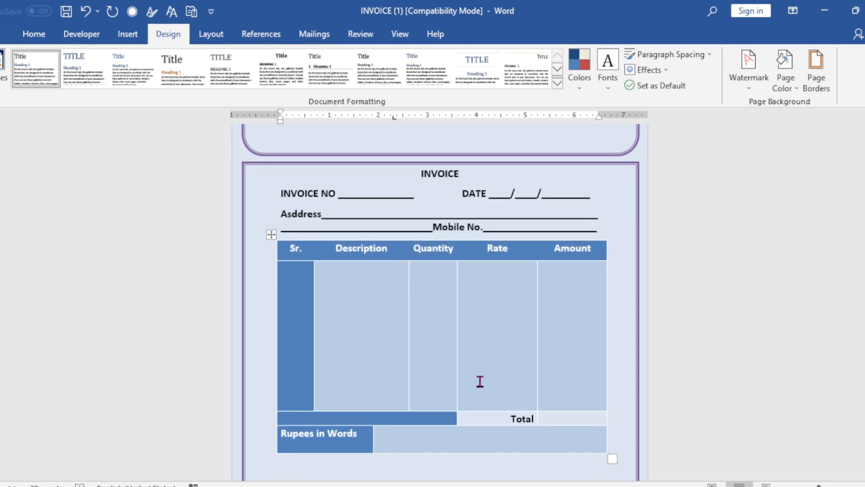
scroll(481, 381, "down", 3)
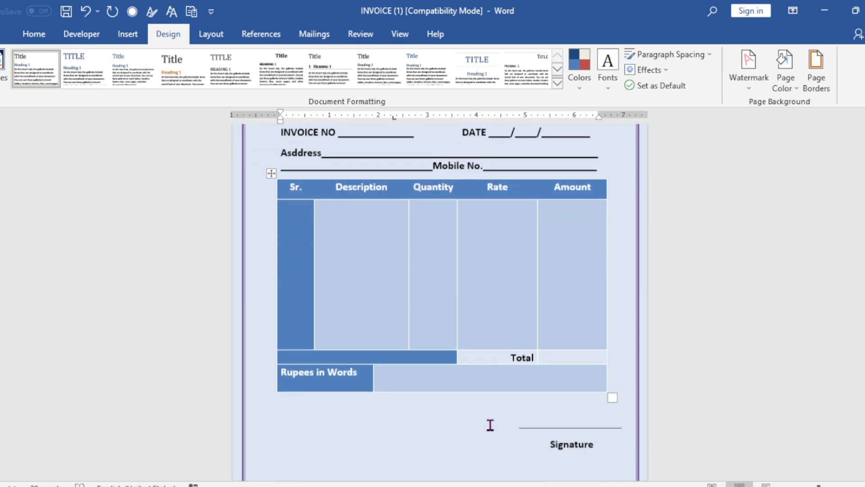
scroll(490, 425, "up", 7)
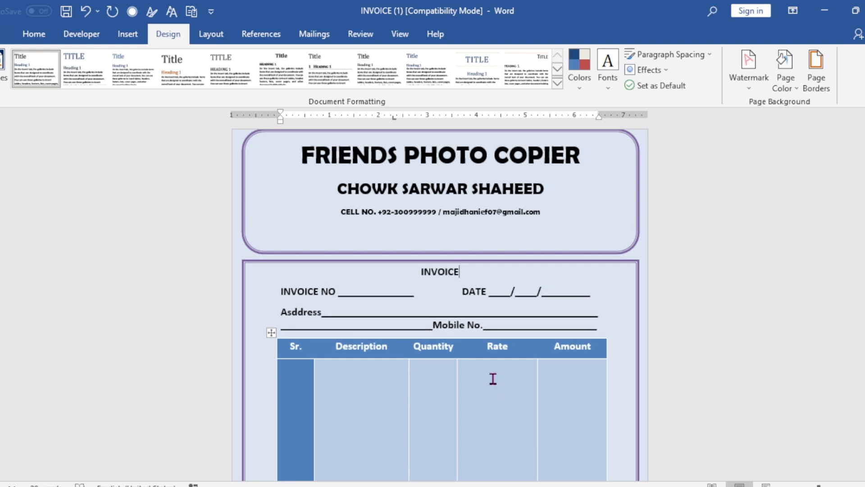
scroll(492, 381, "down", 1)
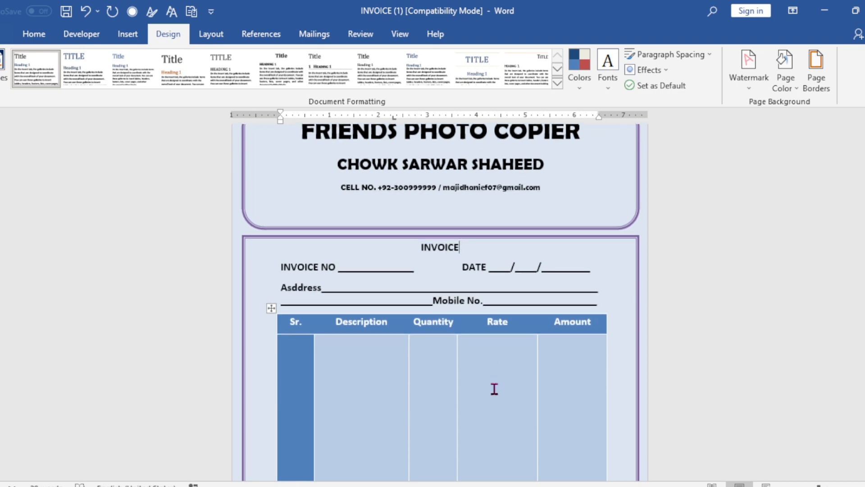
scroll(475, 408, "down", 1)
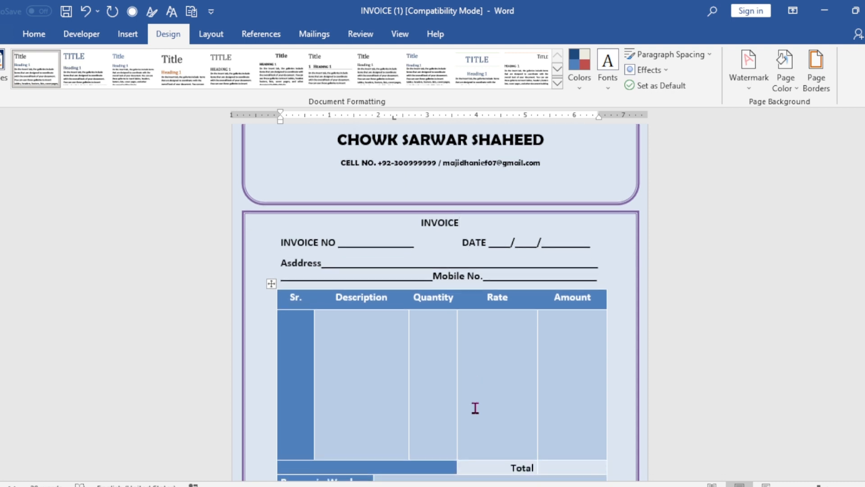
scroll(475, 408, "down", 4)
scroll(474, 407, "up", 3)
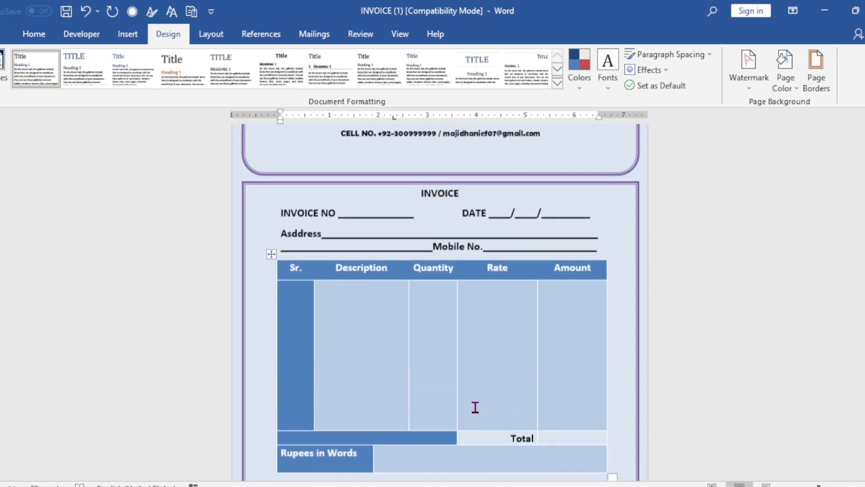
scroll(475, 407, "up", 3)
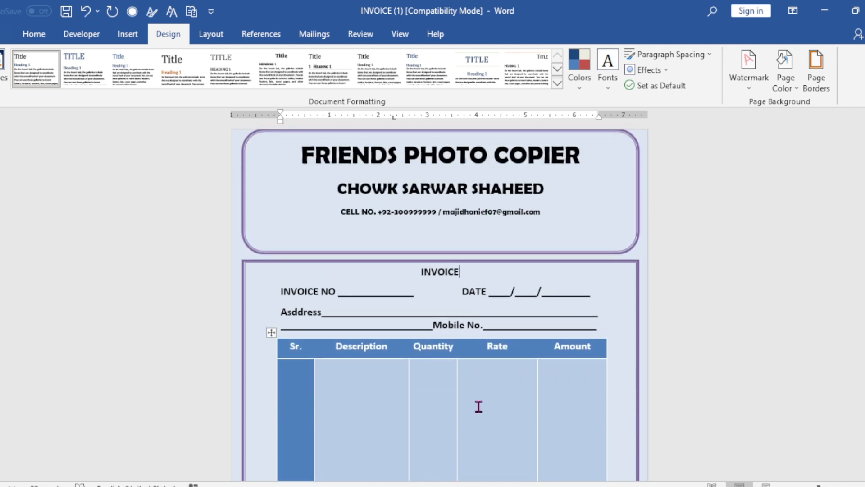
- Create a new blank document for the invoice
key("ctrl+n")
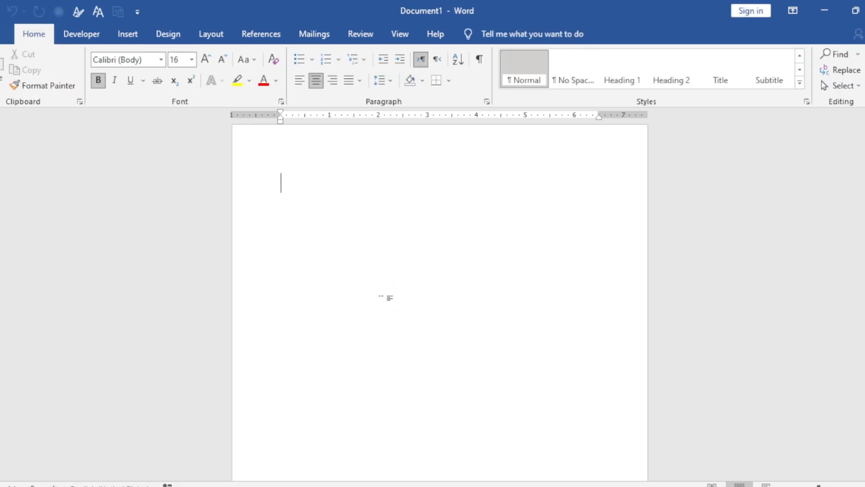
scroll(540, 341, "up", 1)
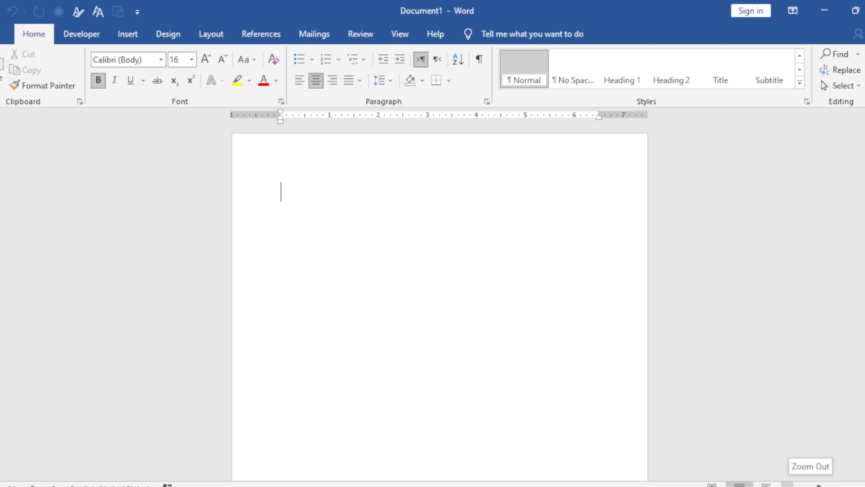
left_click(787, 485)
left_click(787, 484)
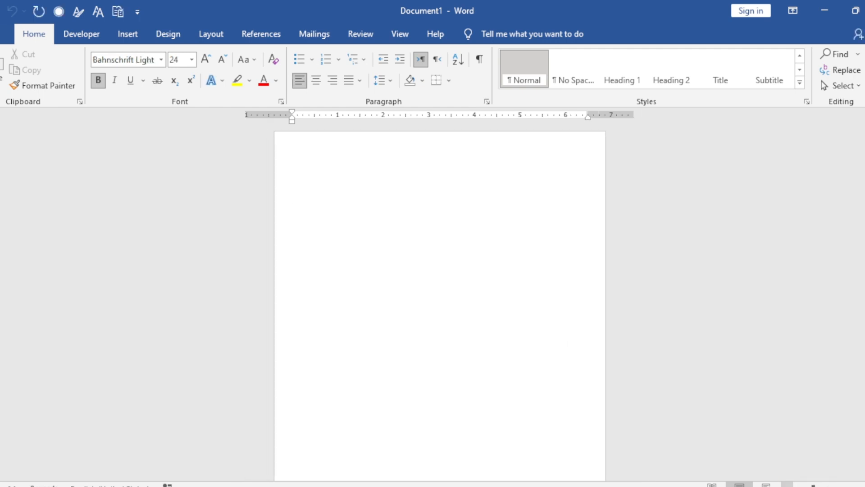
left_click(787, 484)
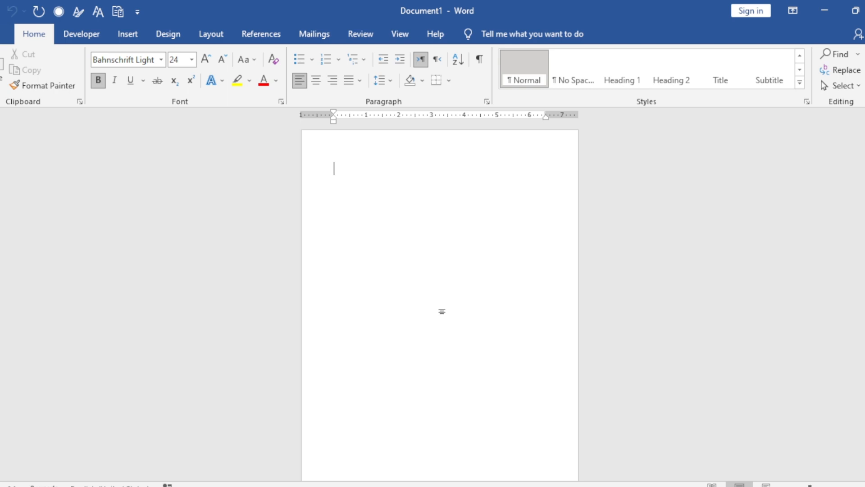
- Draw a rounded-corner rectangle about 2.27" high and 8.23" wide across the top of the page
left_click(129, 34)
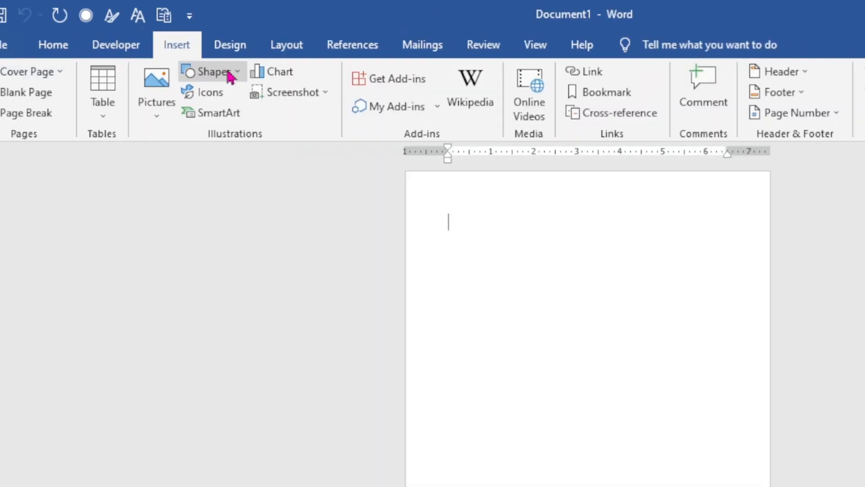
left_click(168, 57)
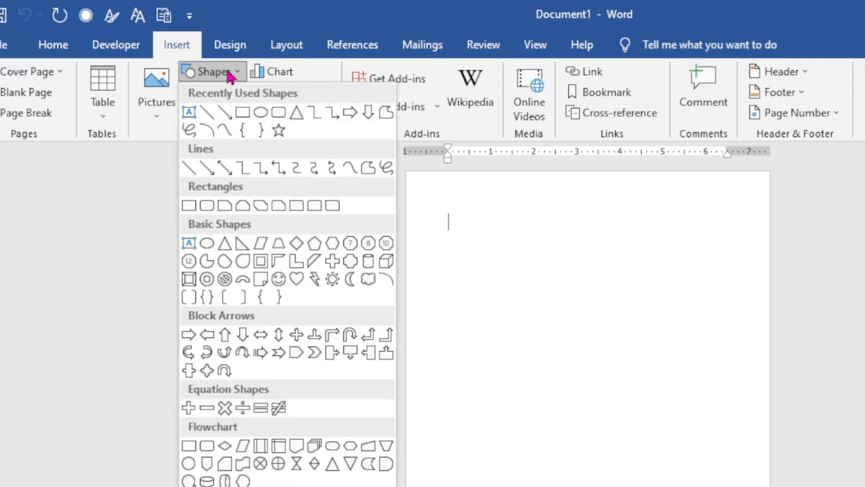
left_click(278, 116)
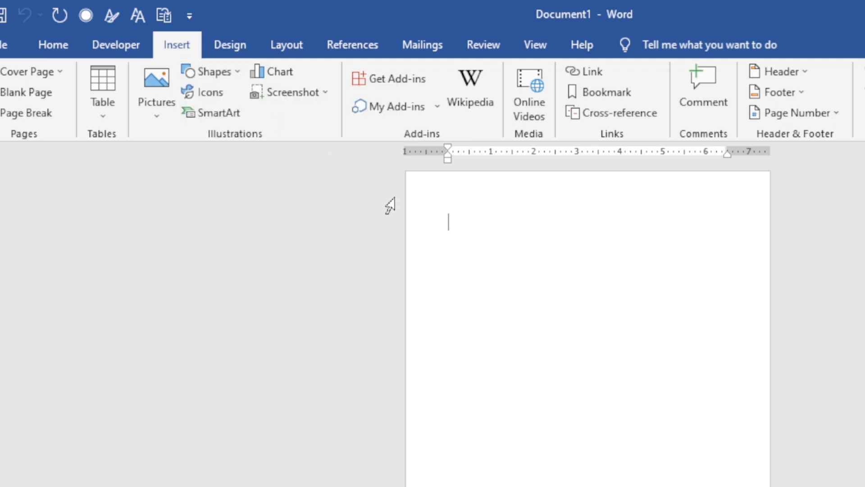
left_click_drag(409, 176, 766, 282)
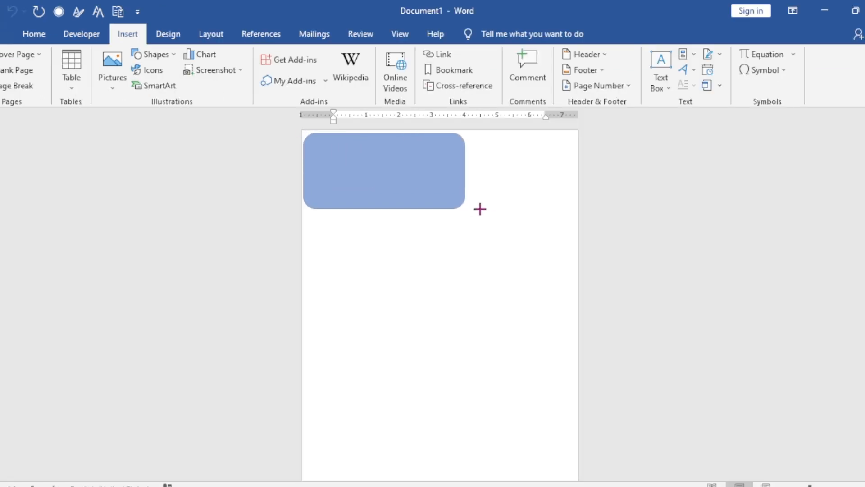
left_click_drag(575, 215, 574, 208)
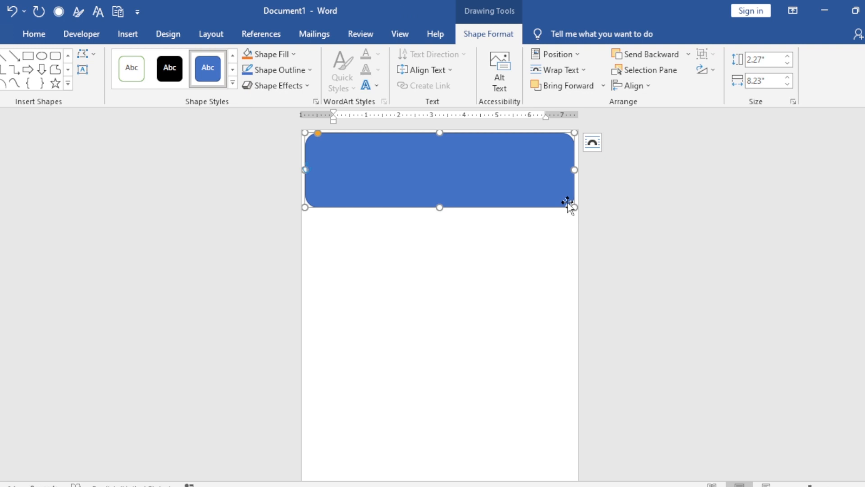
- Remove the rounded rectangle's fill and apply the Colored Outline - Blue, Accent 1 shape style
left_click(295, 56)
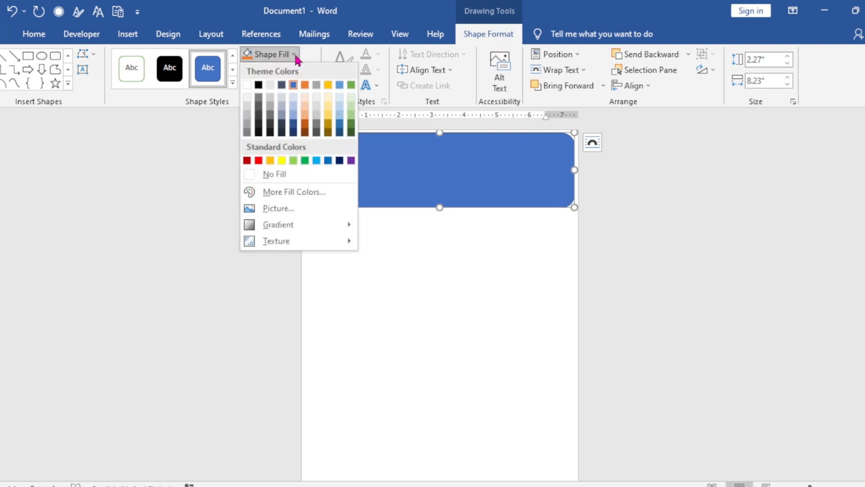
left_click(278, 179)
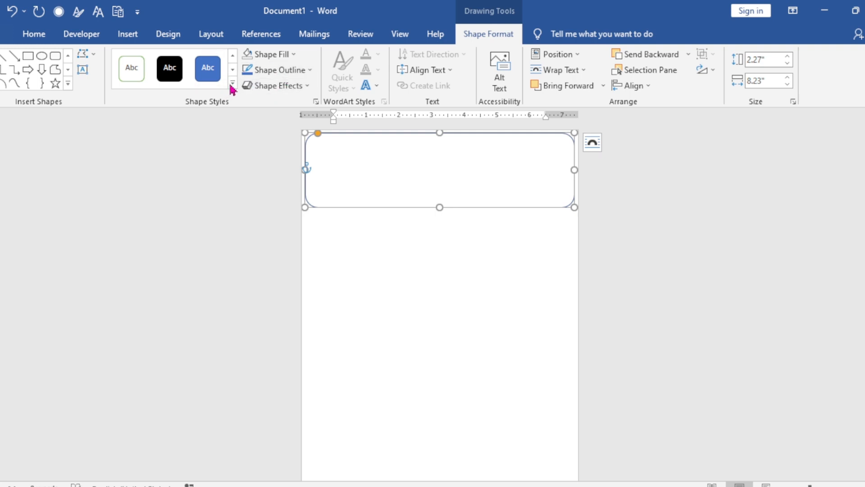
left_click(233, 85)
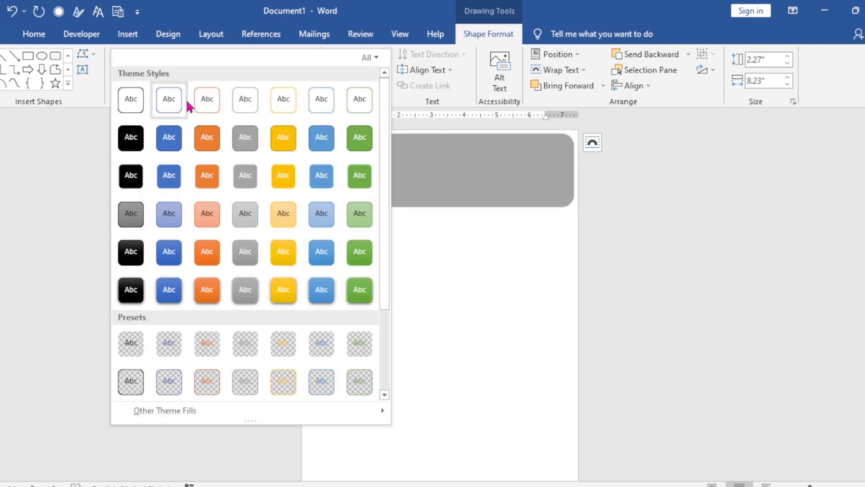
left_click(163, 108)
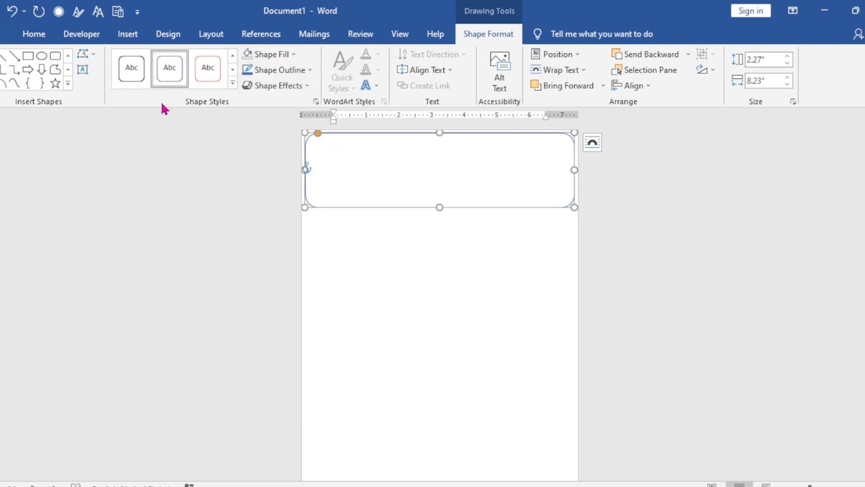
- Set the rounded rectangle's outline to the standard light blue color with a 2¼ pt weight
left_click(300, 75)
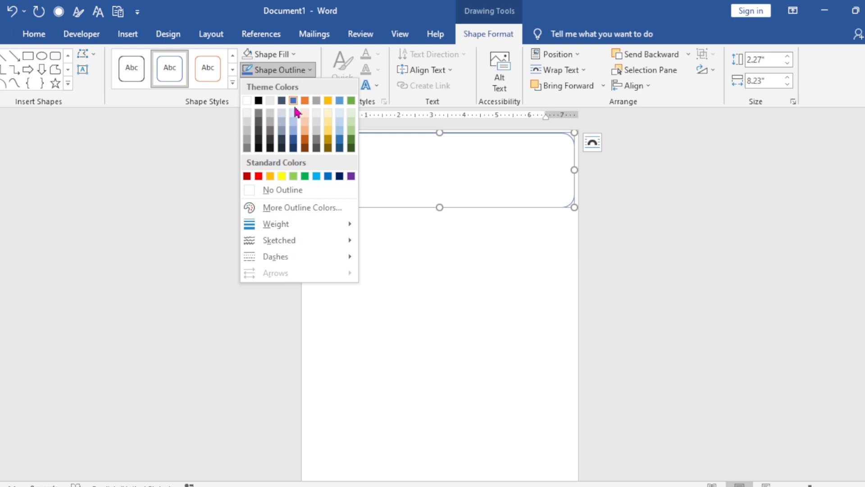
left_click(317, 177)
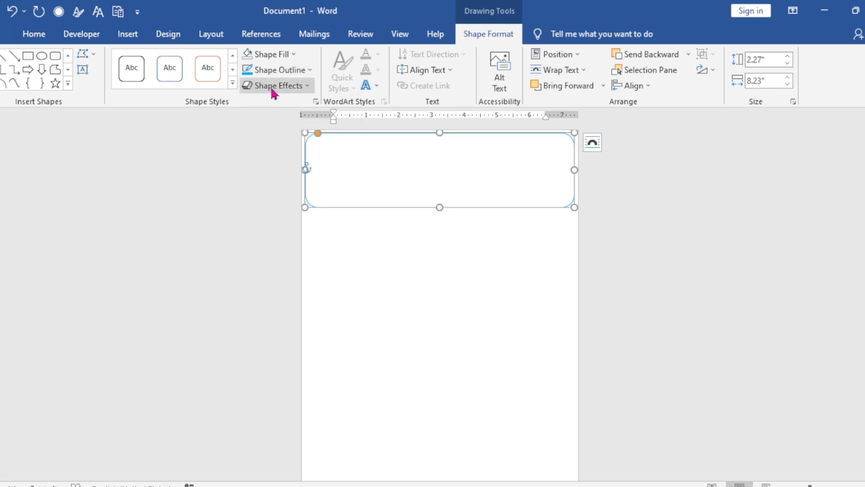
left_click(290, 70)
mouse_move(302, 224)
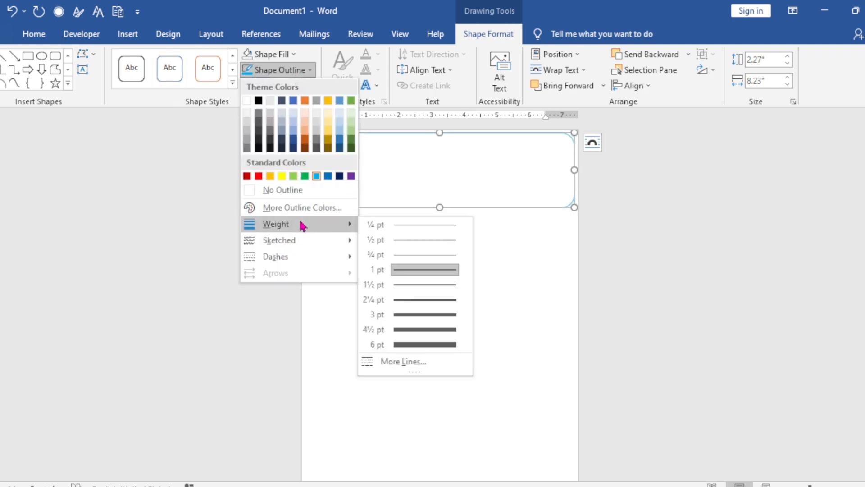
left_click(439, 300)
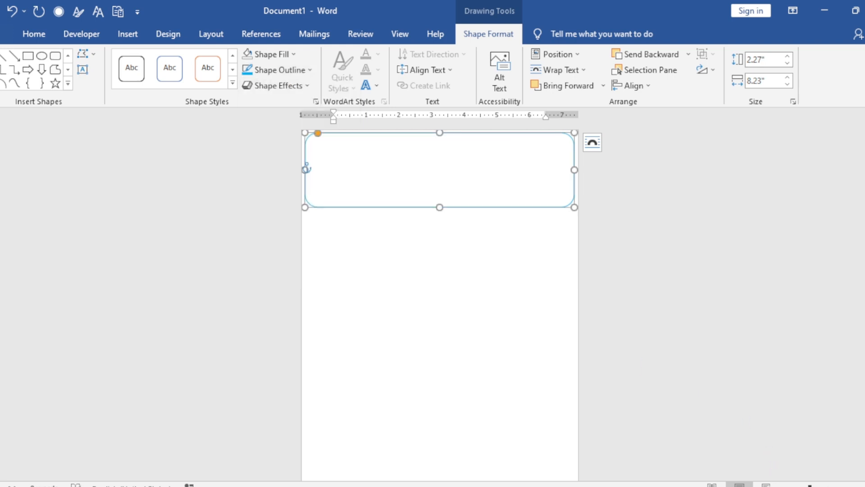
- Add three header lines inside the rectangle: "Friends Photo Copier and Online Services", "Punjab Pakistan", and the shop's cell number and e-mail
scroll(547, 368, "up", 5)
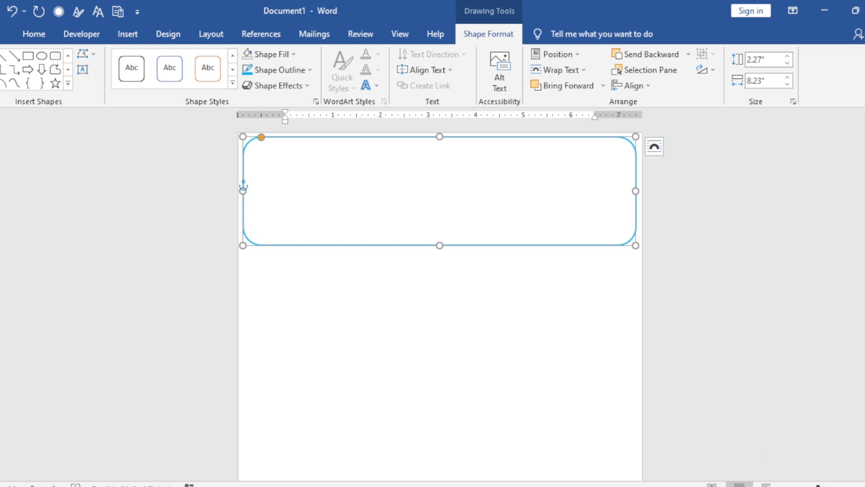
scroll(444, 383, "up", 3)
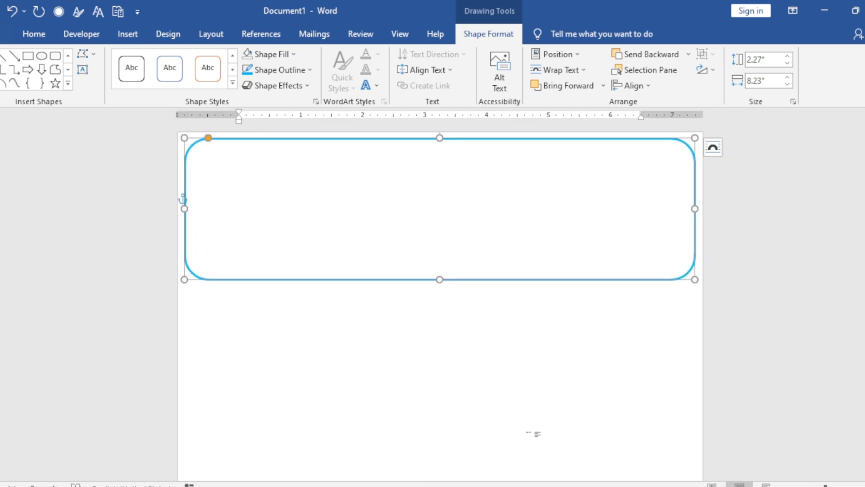
right_click(408, 147)
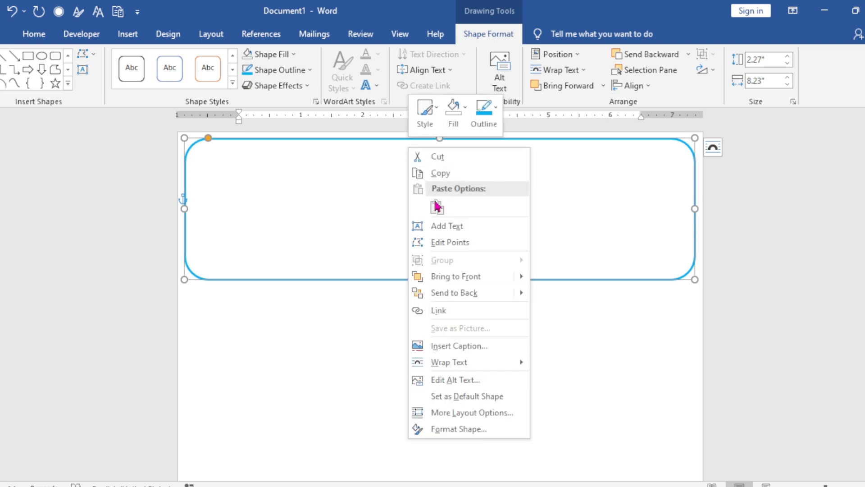
left_click(442, 230)
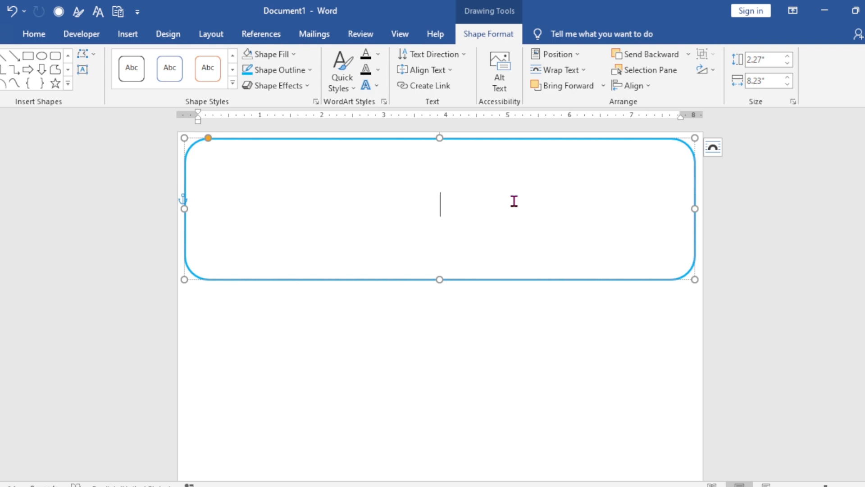
type("Fri")
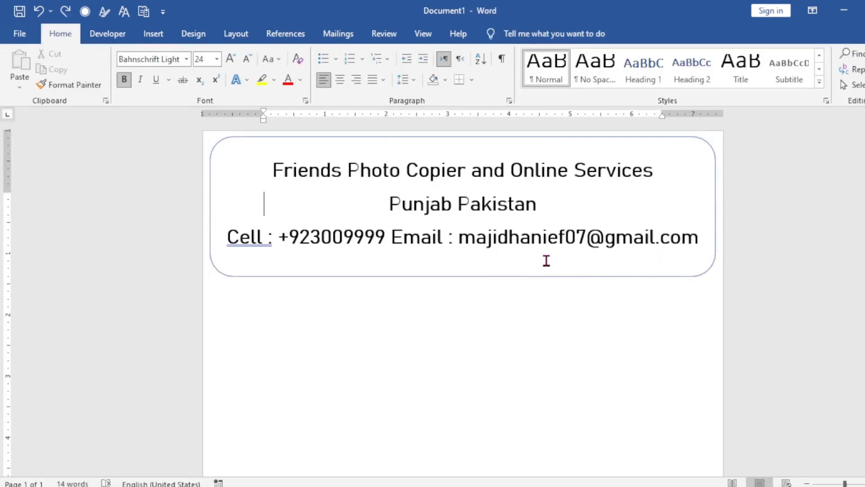
- Change all header text in the rectangle to the Berlin Sans FB font at size 20
left_click(660, 176)
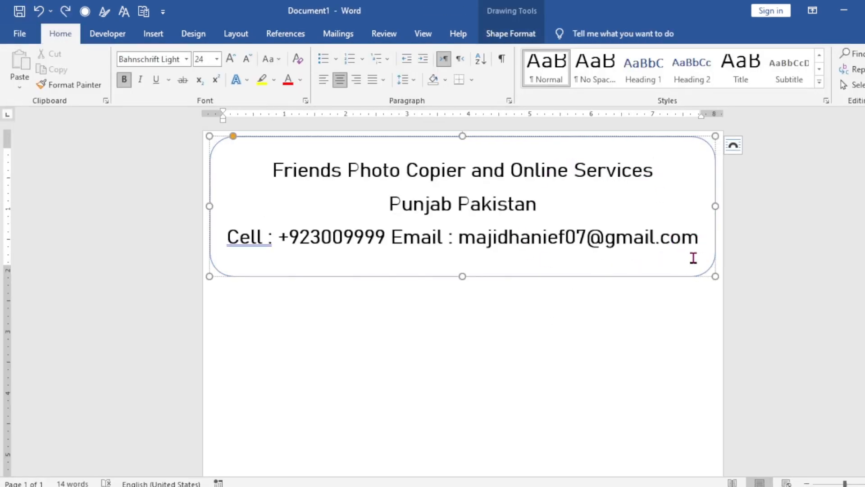
left_click_drag(699, 245, 280, 162)
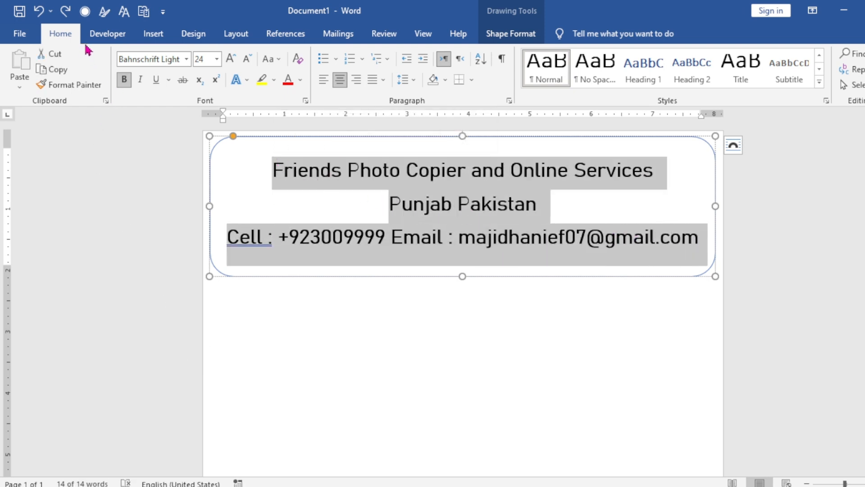
left_click(186, 59)
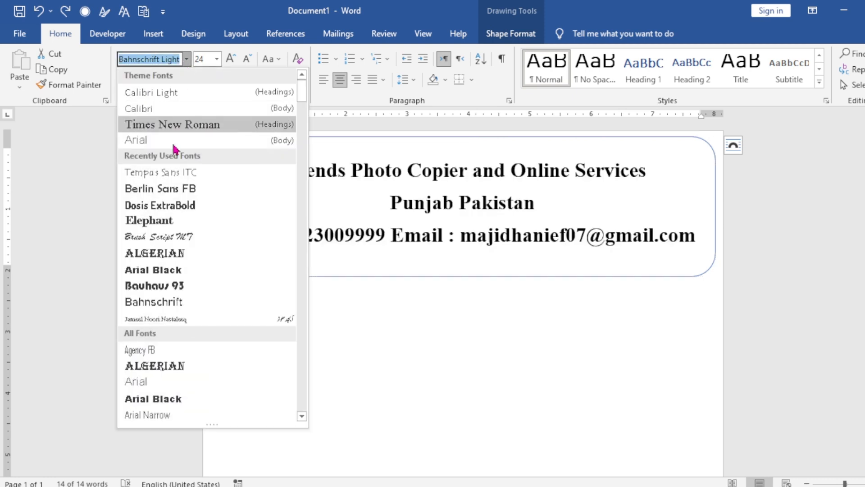
left_click(175, 189)
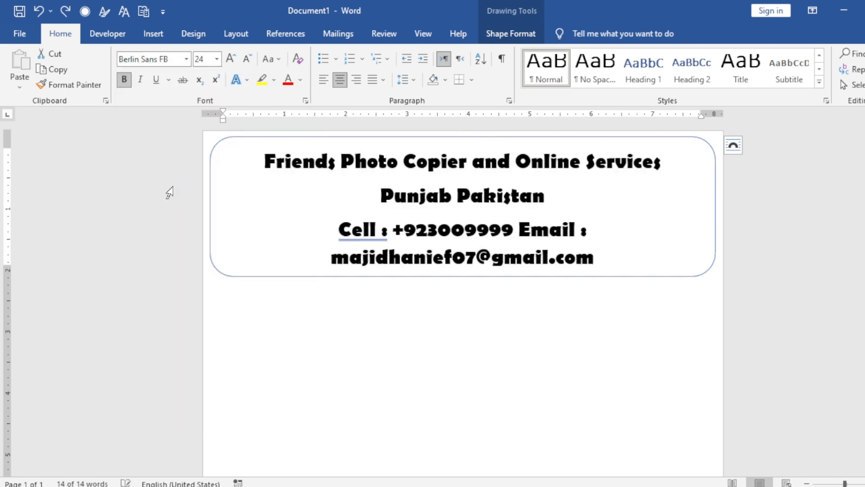
left_click(247, 63)
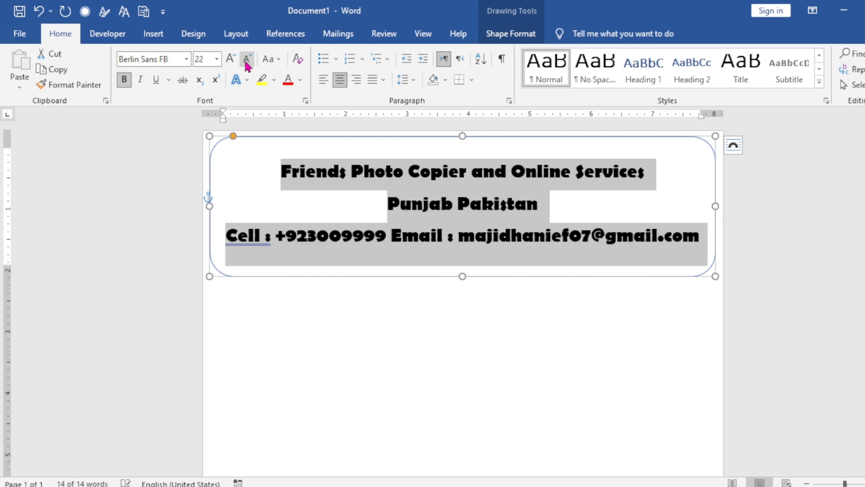
left_click(247, 63)
- Enlarge the shop name line in the header box to font size 24
left_click_drag(637, 174, 264, 167)
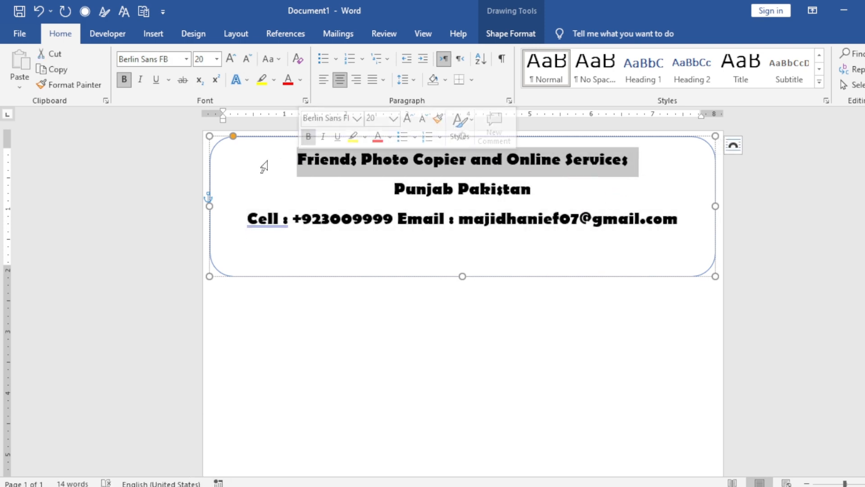
left_click(231, 60)
left_click(231, 59)
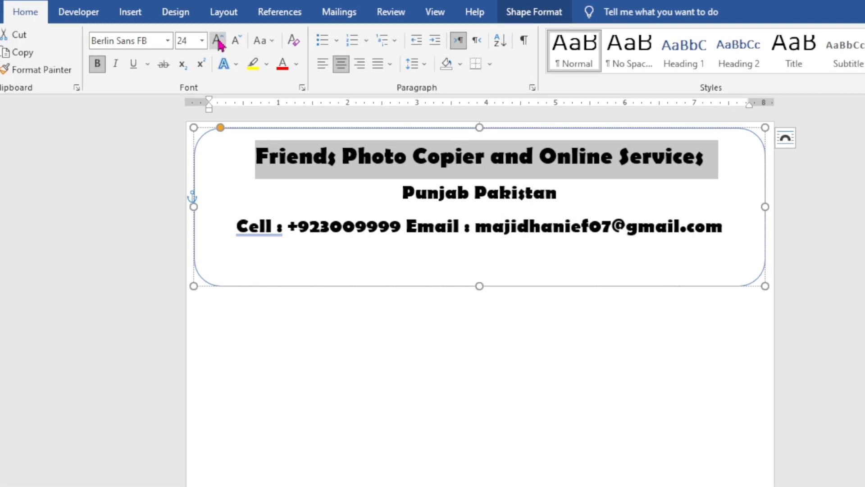
- Reduce the "Punjab Pakistan" line to font size 16
left_click_drag(554, 192, 406, 194)
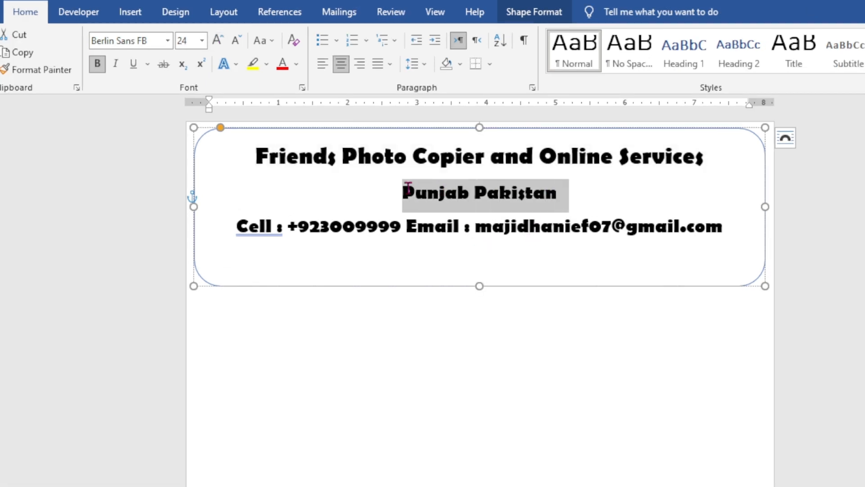
left_click(236, 45)
left_click(237, 48)
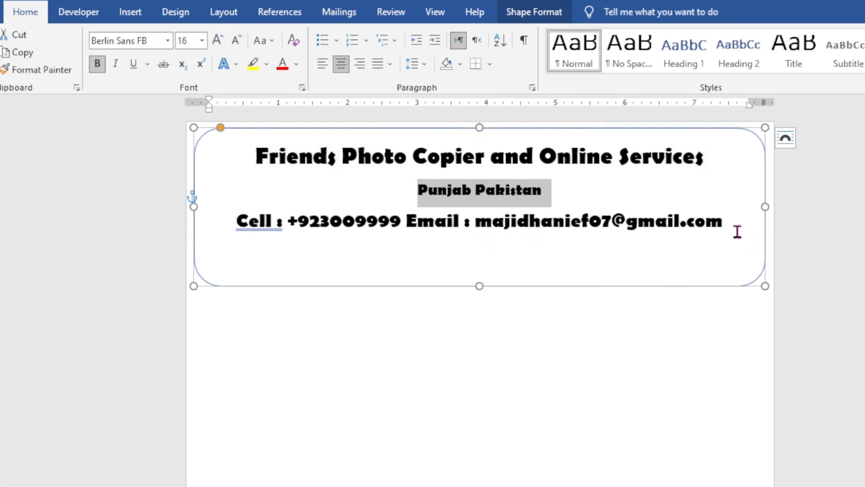
- Reduce the contact line to font size 16 and space the cell number and e-mail apart toward opposite ends of the header box
left_click_drag(736, 232, 246, 231)
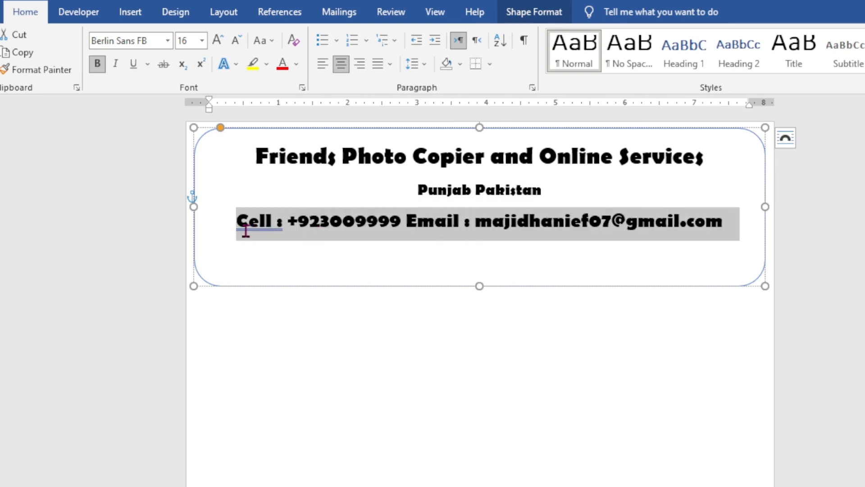
left_click(237, 41)
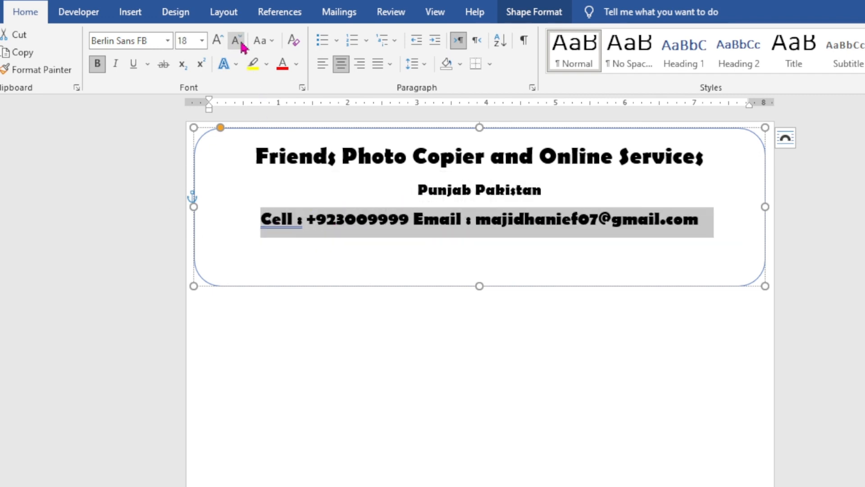
left_click(242, 43)
left_click(462, 223)
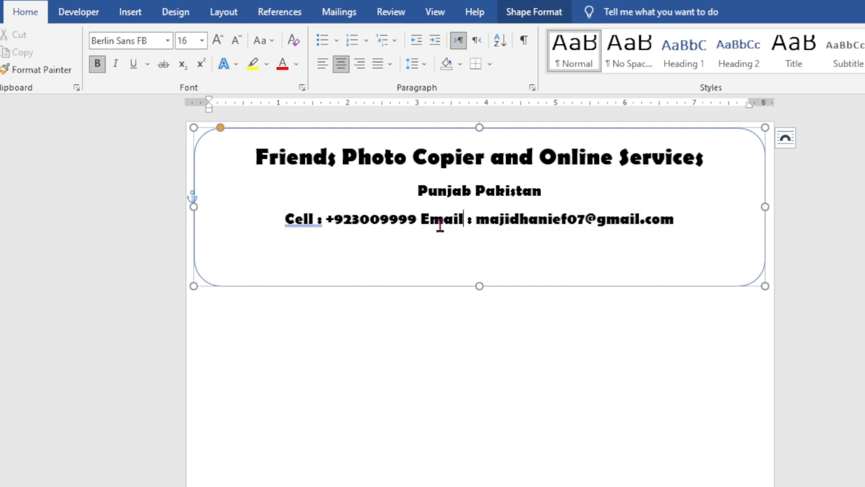
left_click(421, 220)
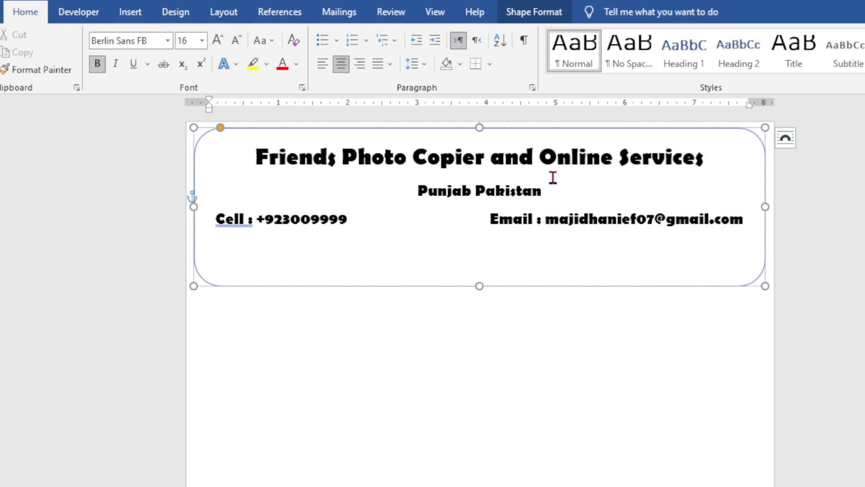
- Enlarge the "Punjab Pakistan" line to font size 24 and shorten the header box to about 2.09" high
left_click_drag(553, 177, 415, 185)
left_click(218, 41)
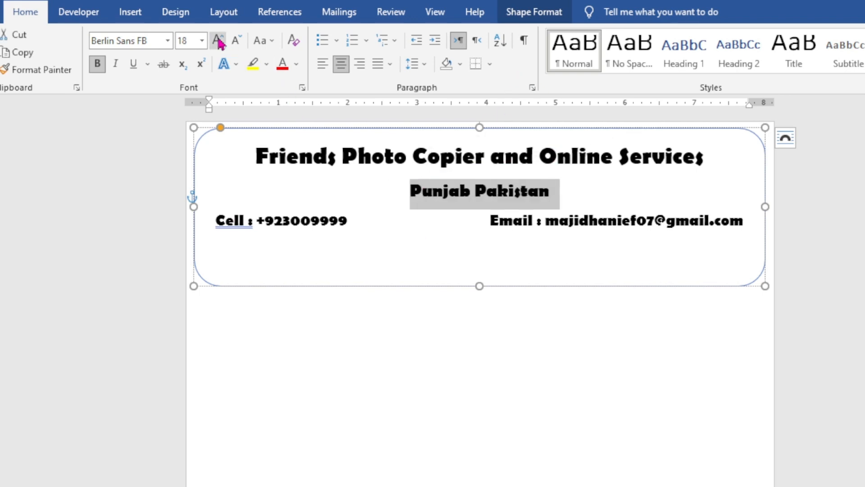
left_click(218, 41)
left_click(218, 41)
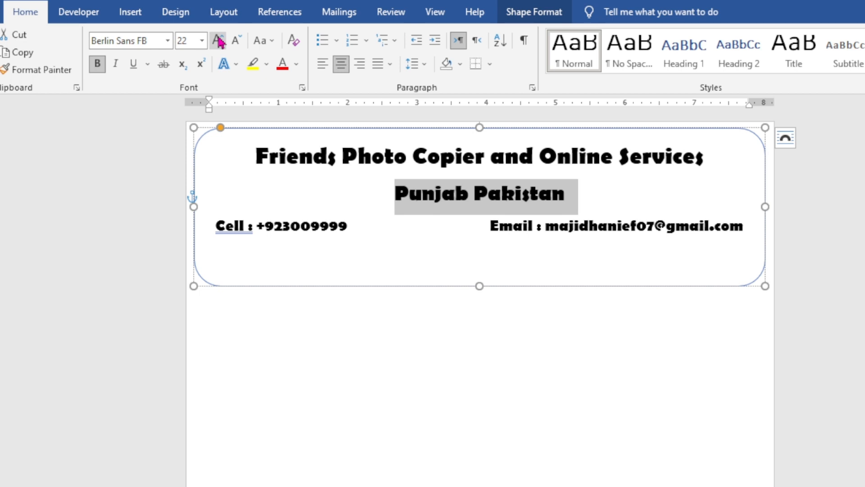
left_click(218, 40)
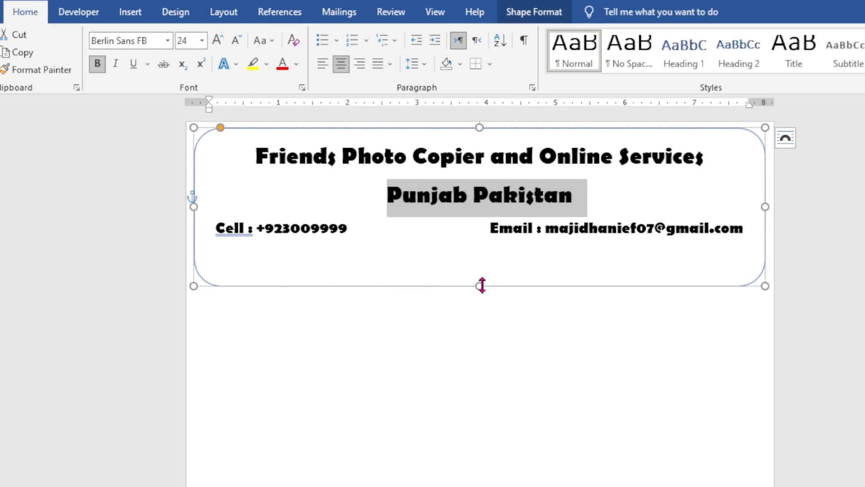
left_click_drag(481, 286, 481, 273)
left_click(518, 390)
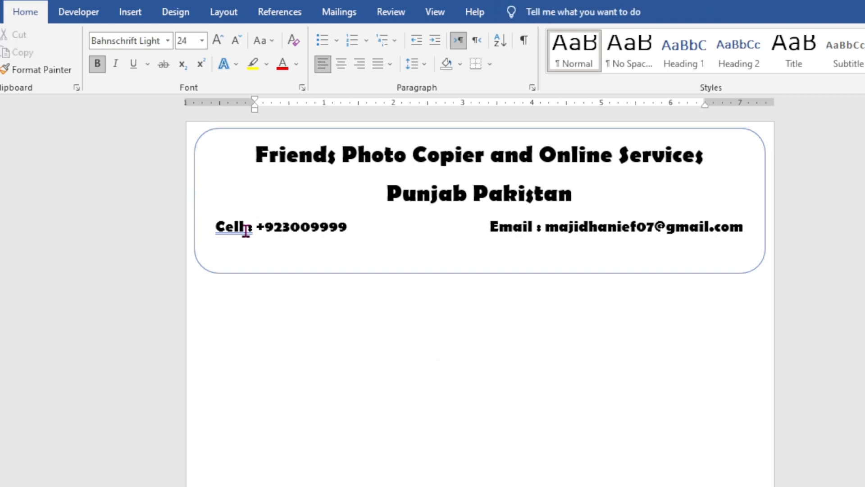
- Accept the suggested spacing corrections "Cell:" and "Email:" for the two contact labels
left_click(246, 227)
right_click(224, 236)
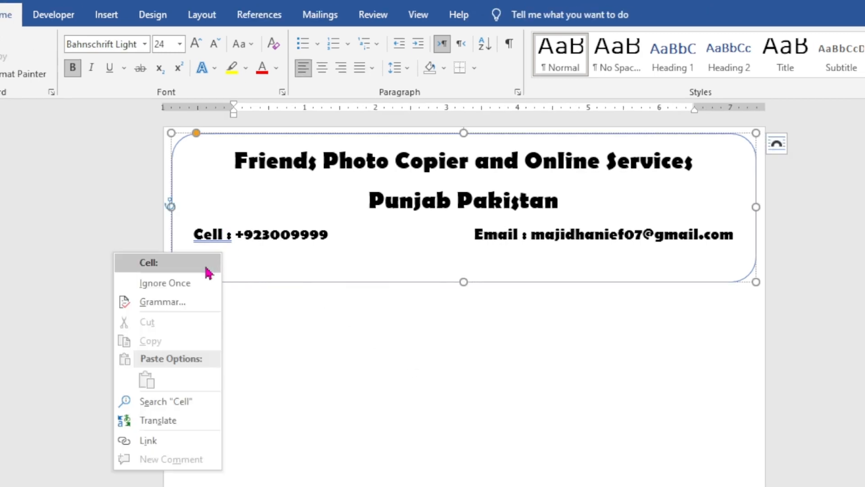
left_click(209, 263)
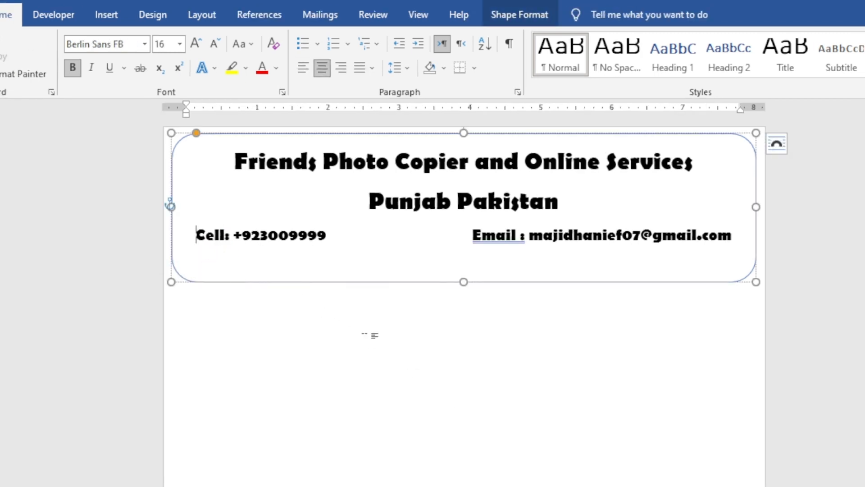
right_click(481, 244)
left_click(494, 263)
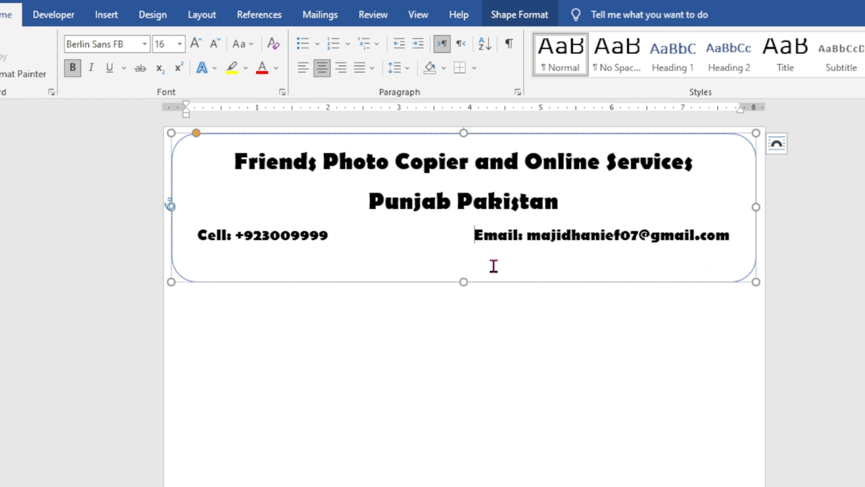
- Apply the "Glow: 8 point; Blue, Accent color 5" shape effect to the rounded header box
left_click(516, 17)
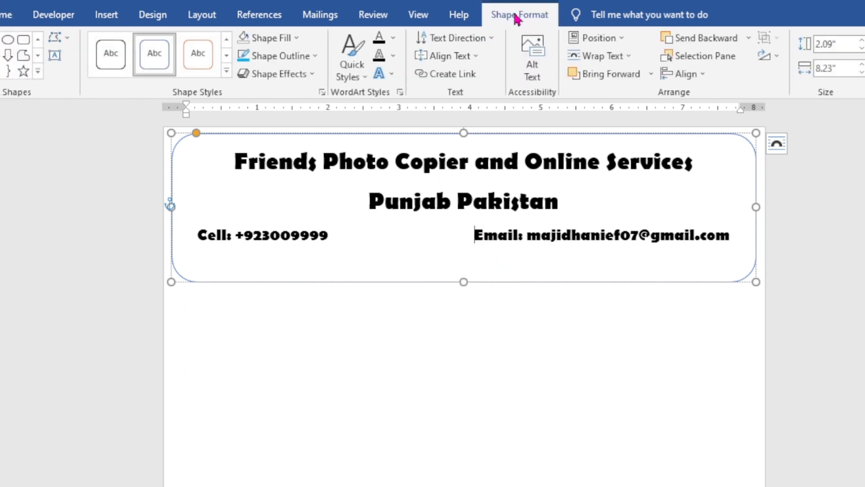
left_click(302, 79)
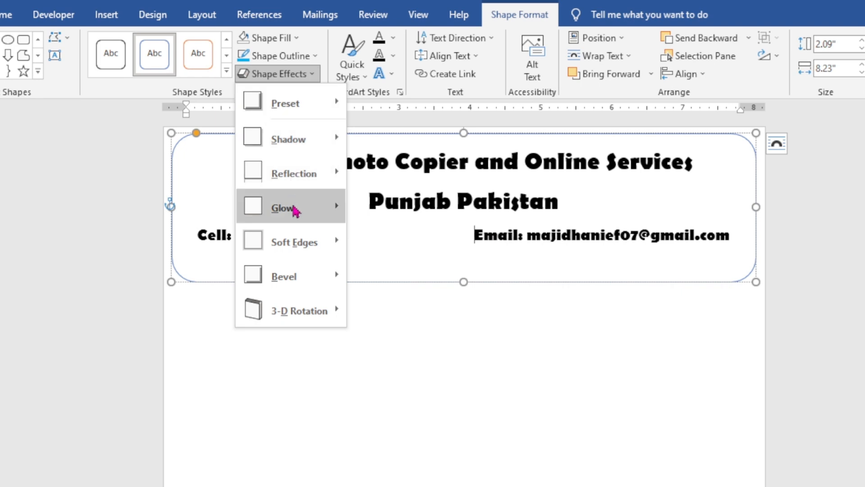
mouse_move(294, 209)
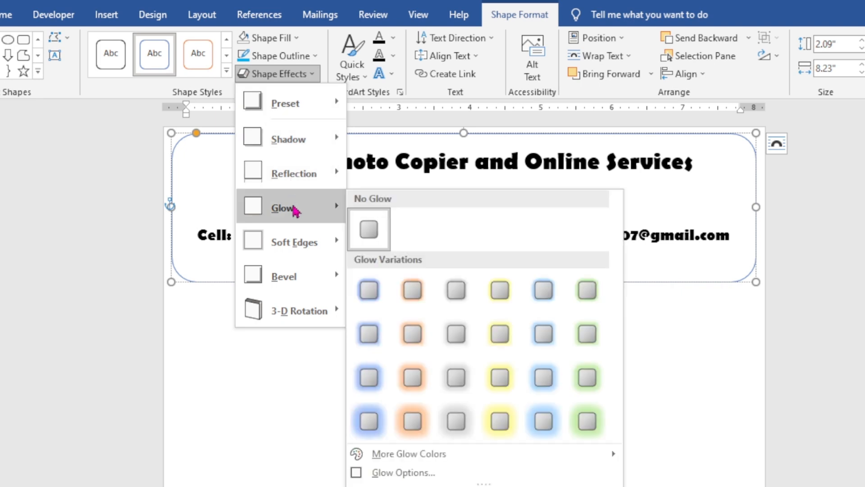
left_click(540, 338)
left_click(460, 371)
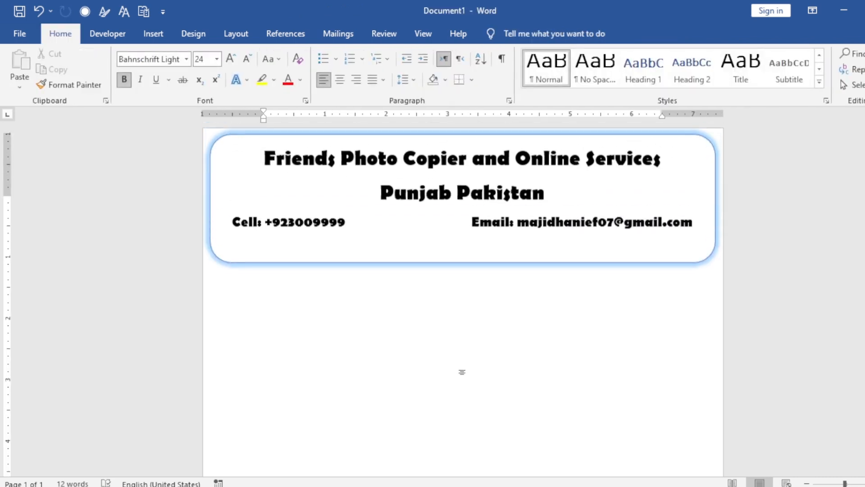
- Add a centered "INVOICE" heading on the page just below the header box
left_click(807, 483)
left_click(807, 483)
left_click(807, 482)
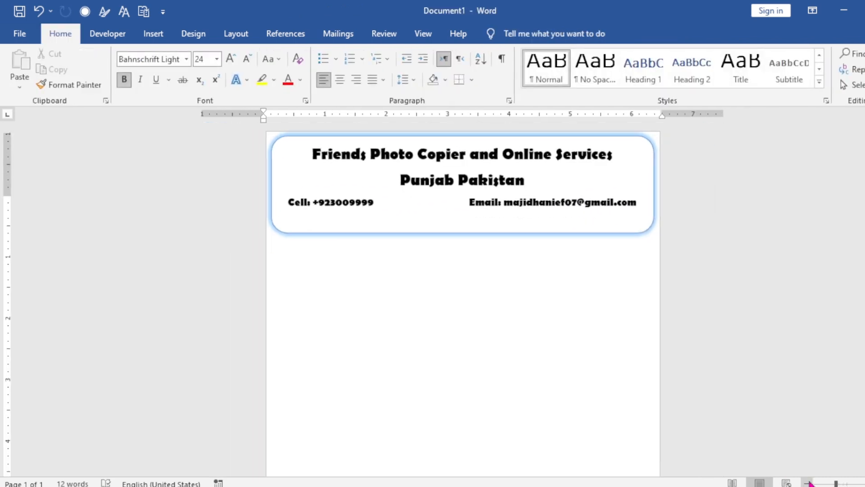
double_click(451, 254)
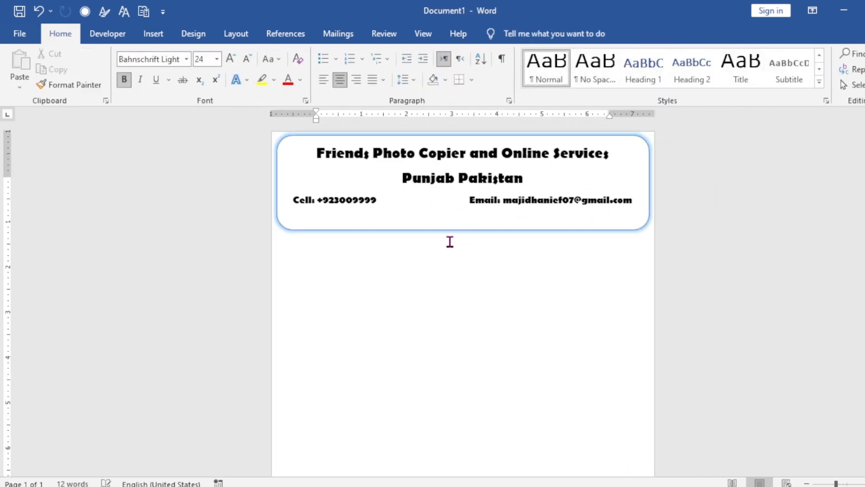
key("ctrl+z")
double_click(454, 262)
type("INVOICE")
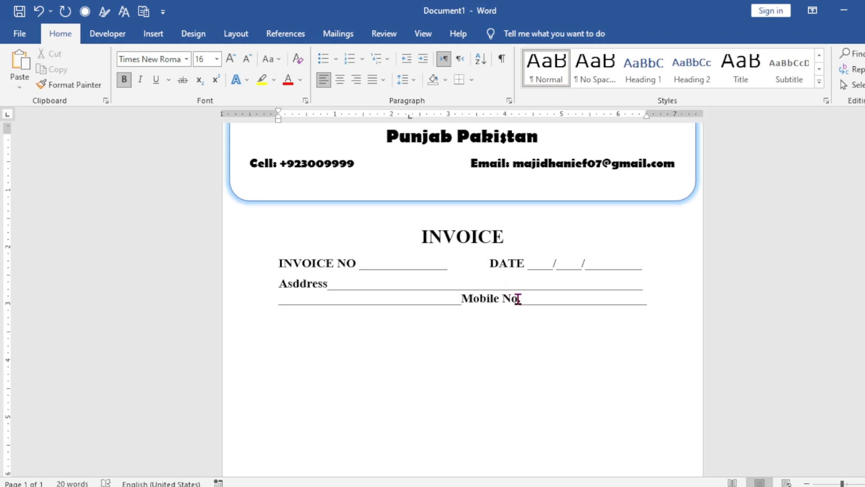
- Insert a table of five columns and four rows below the Mobile No. line
scroll(599, 363, "up", 1)
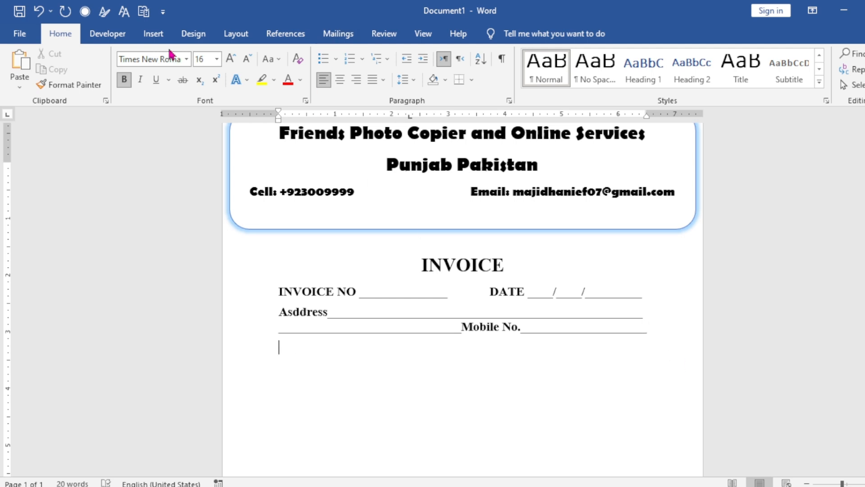
left_click(152, 37)
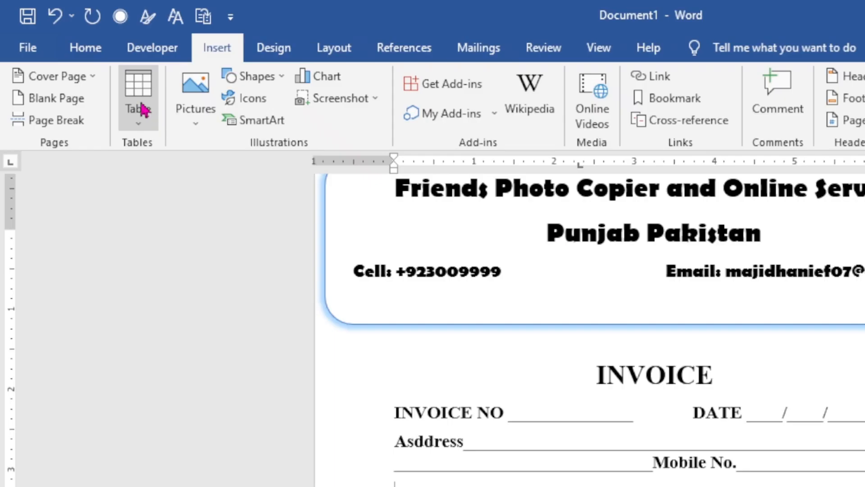
left_click(101, 76)
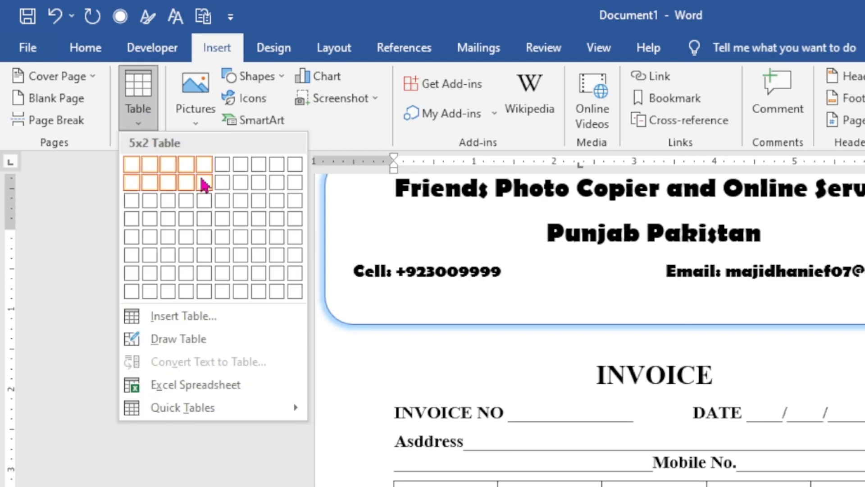
left_click(200, 228)
left_click(370, 428)
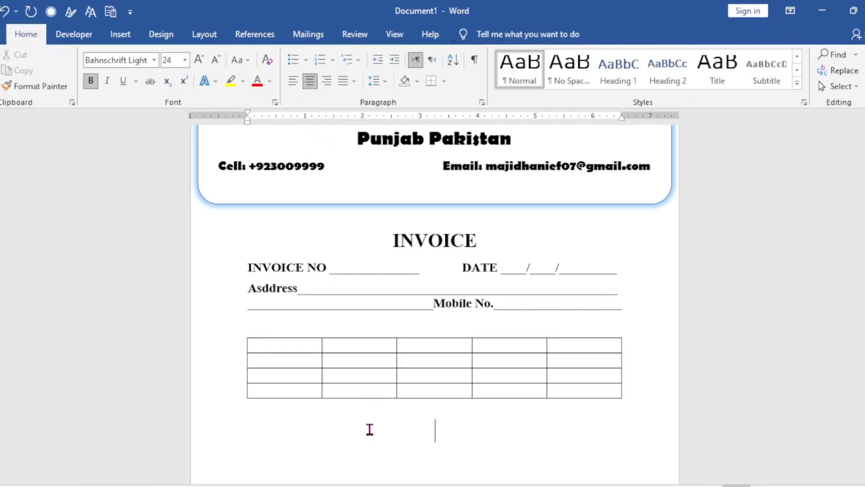
- Fill the table's first row with the column headings Sr., Description, Quantity, Rate and Amount
left_click(286, 349)
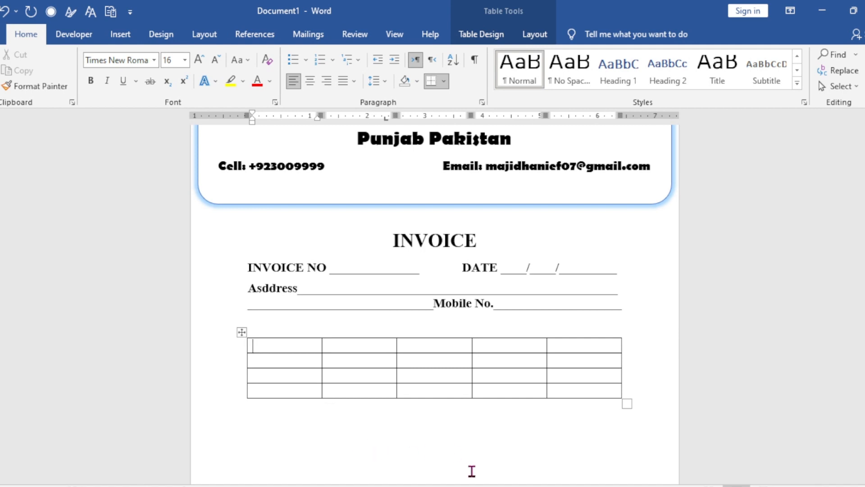
type("Sr.")
key("Tab")
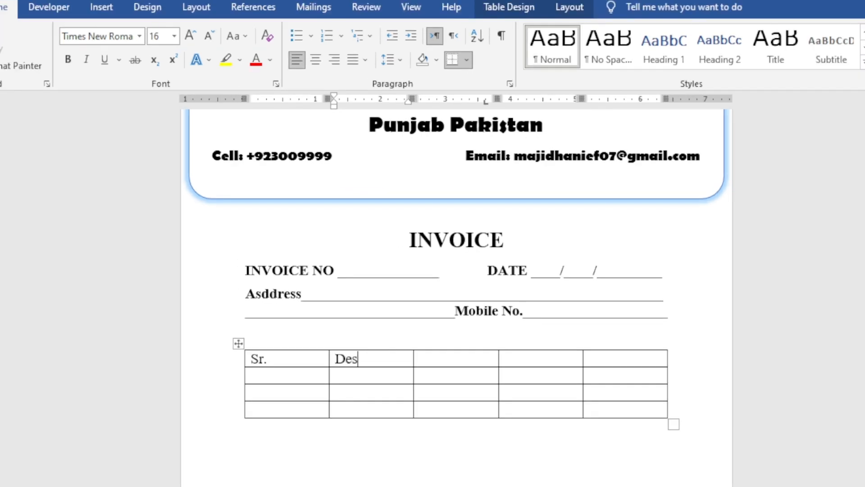
type("Description")
key("Tab")
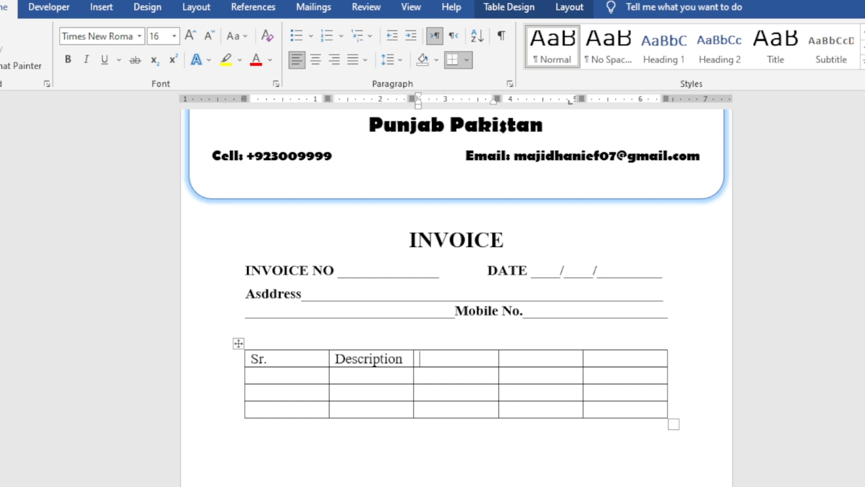
type("Quantity")
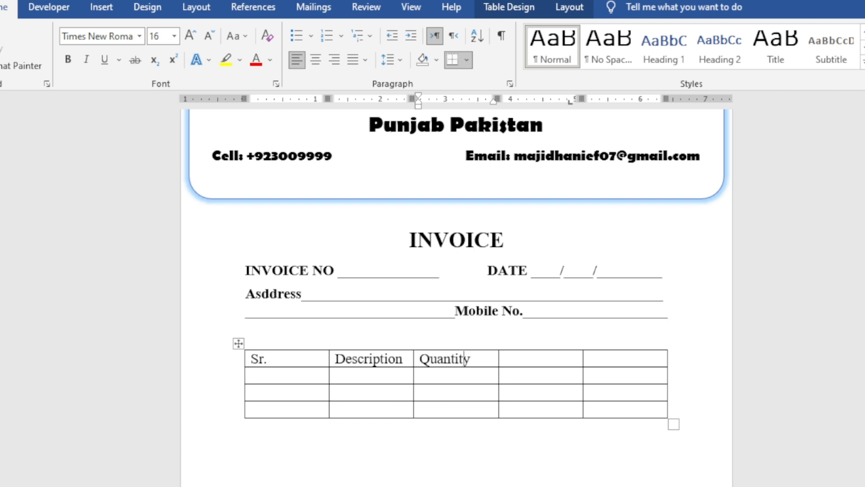
key("Tab")
type("Ra")
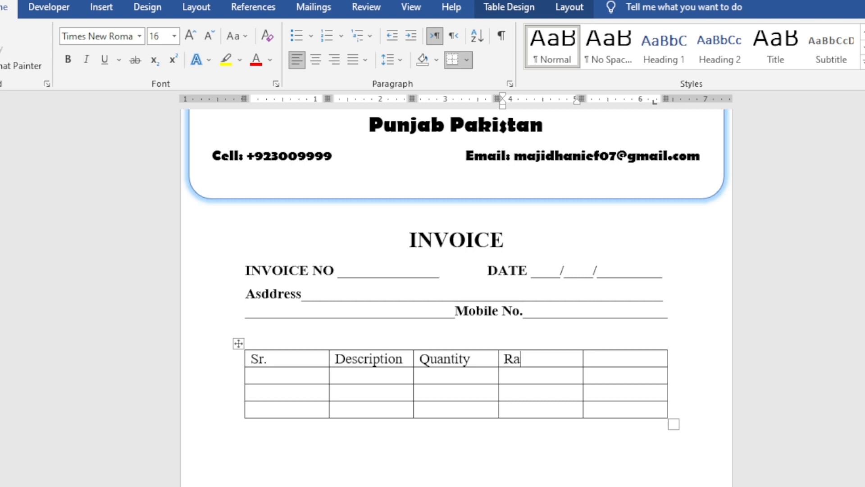
key("Tab")
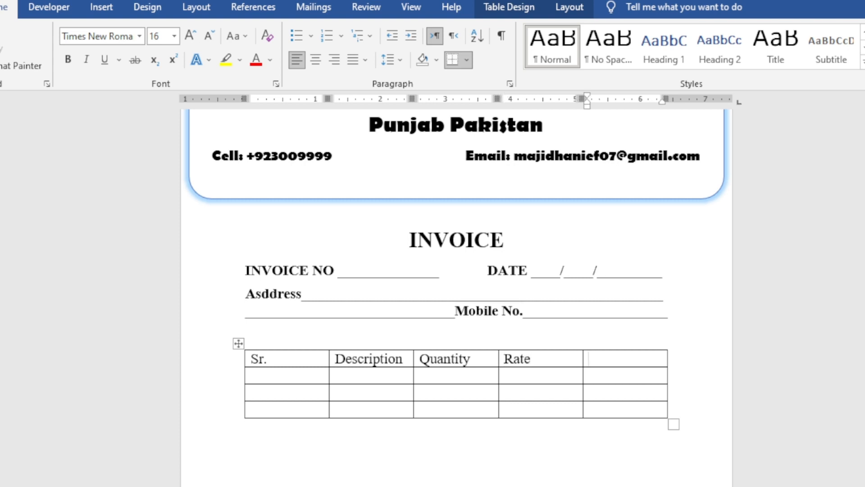
type("Amount")
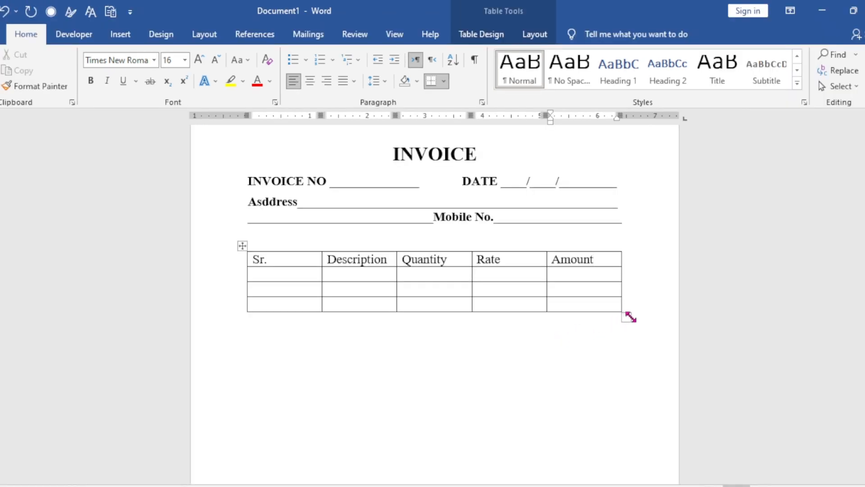
- Enlarge the whole table so its rows are taller, and stretch the second row far down the page
left_click_drag(645, 331, 636, 371)
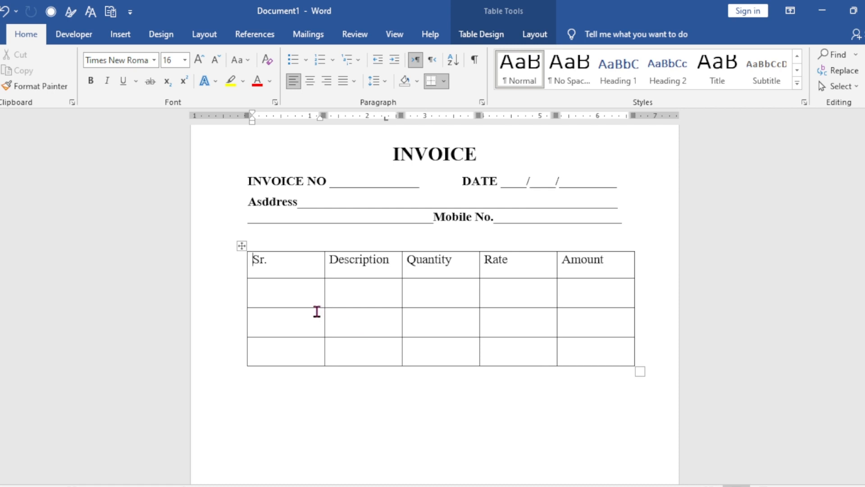
left_click_drag(308, 308, 321, 435)
scroll(359, 401, "down", 4)
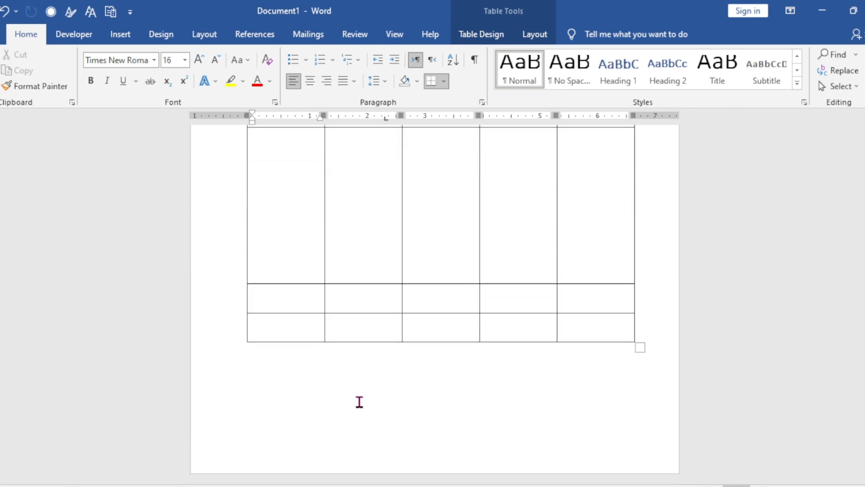
- Center the column headings horizontally and vertically in the cells of the table's first row
scroll(359, 401, "up", 5)
scroll(359, 402, "down", 3)
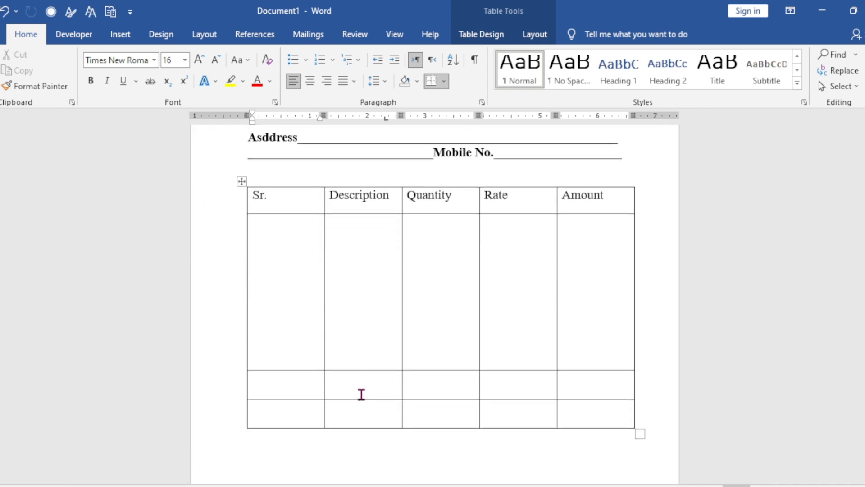
left_click(618, 198)
left_click_drag(592, 201, 267, 206)
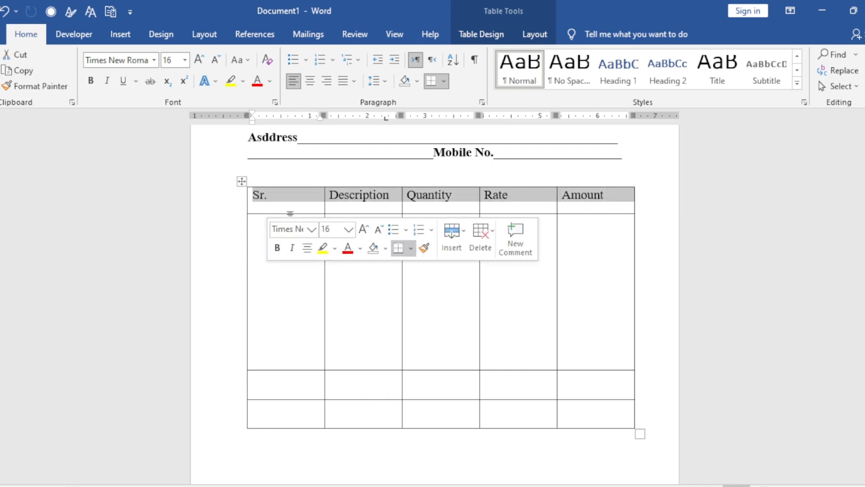
left_click(539, 38)
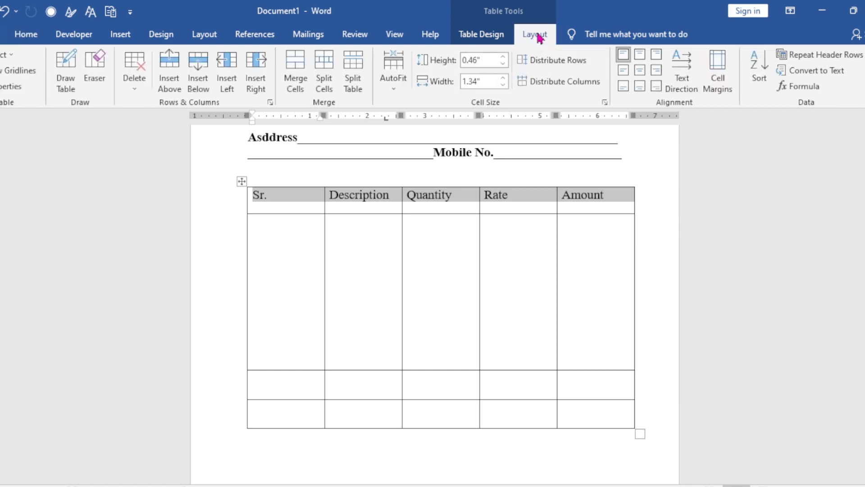
left_click(642, 71)
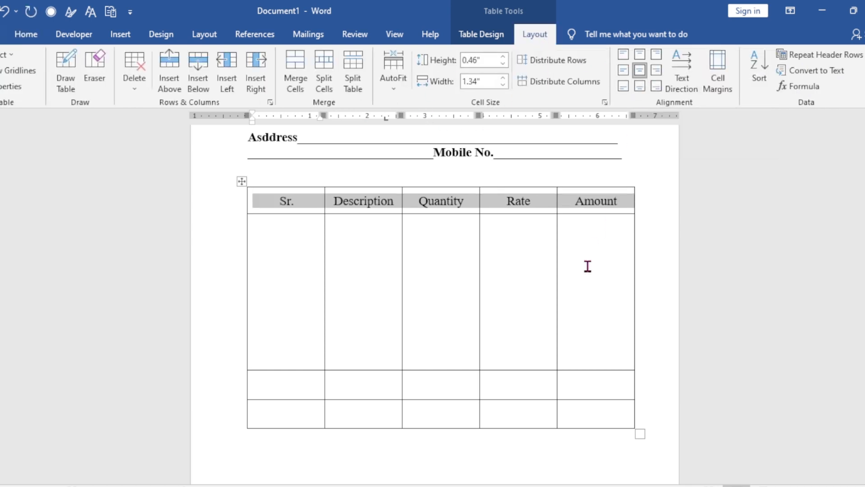
- Merge the first four cells of the table's third row into one cell
left_click(537, 387)
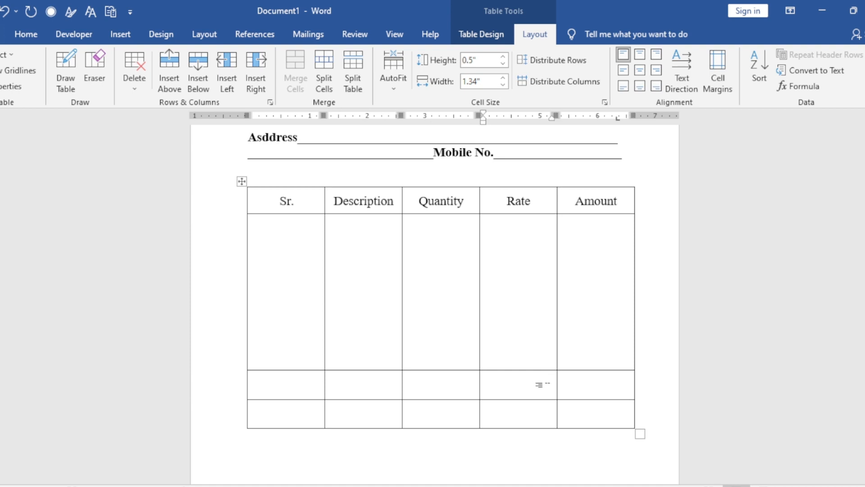
left_click_drag(537, 384, 295, 387)
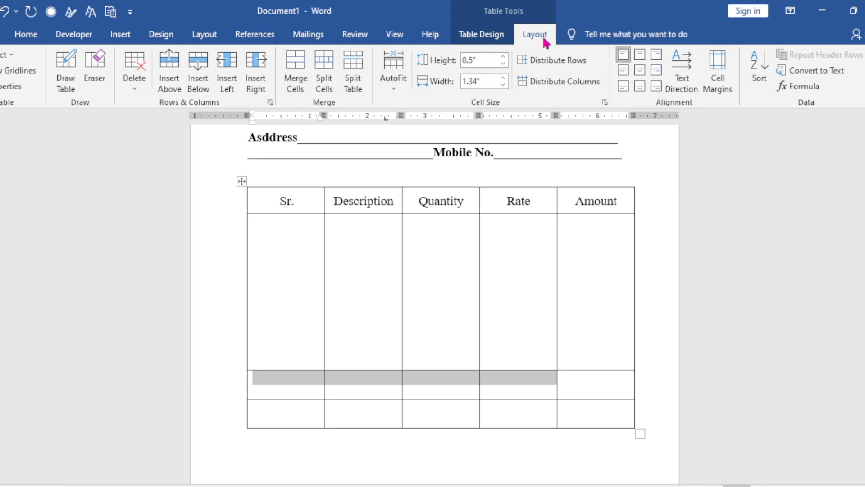
left_click(294, 74)
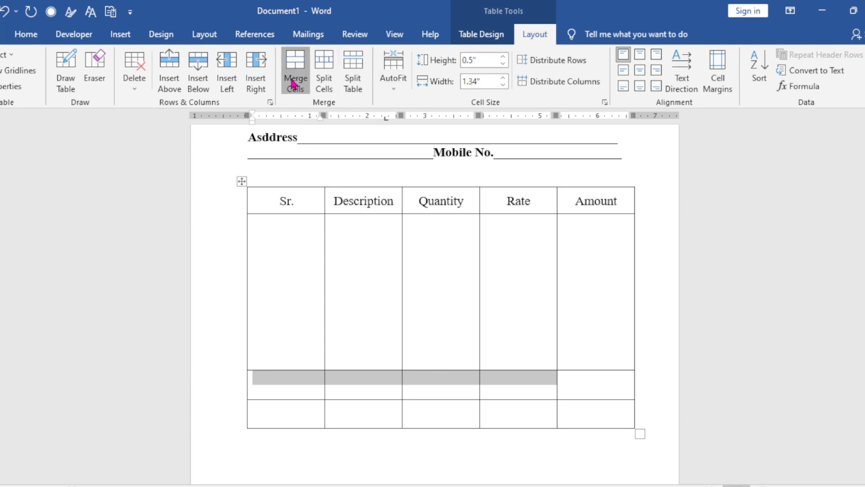
- Enter "Total Amount" in the merged cell of the third row and align it center right
left_click(498, 381)
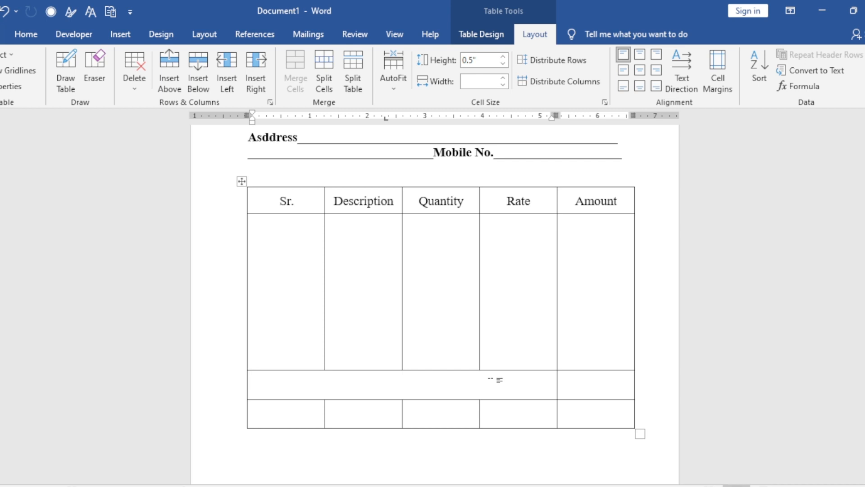
type("Total Amo")
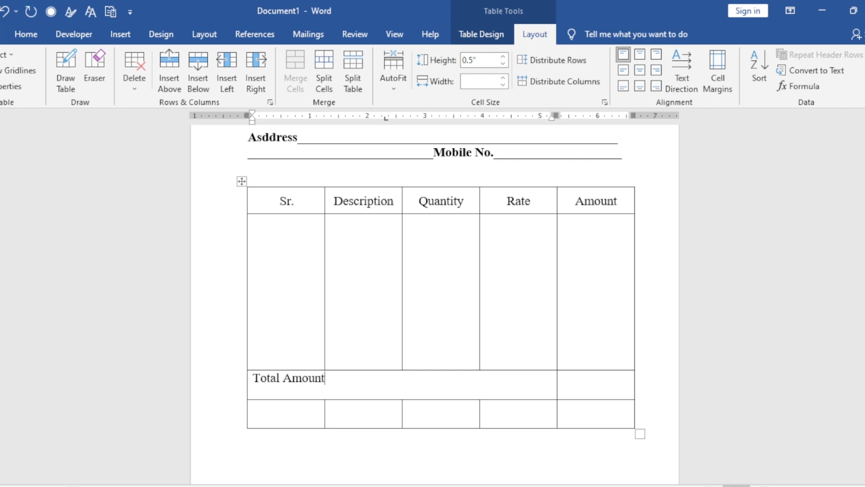
type("unt")
left_click_drag(310, 377, 255, 384)
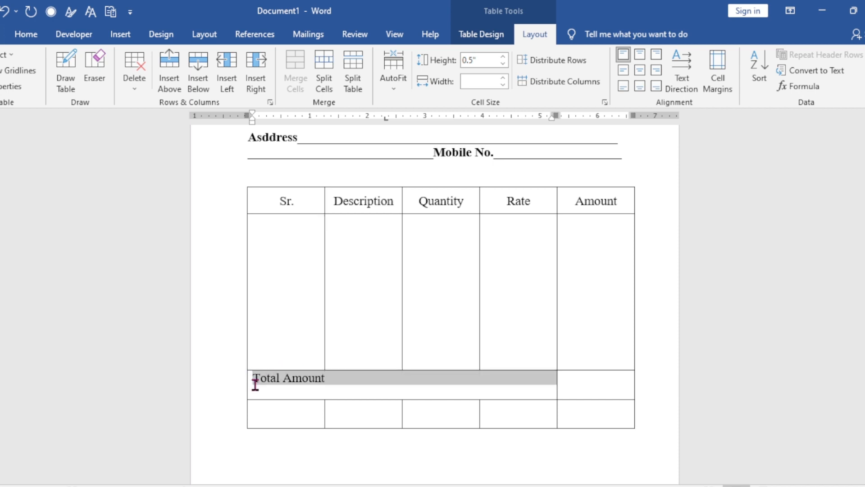
left_click(658, 72)
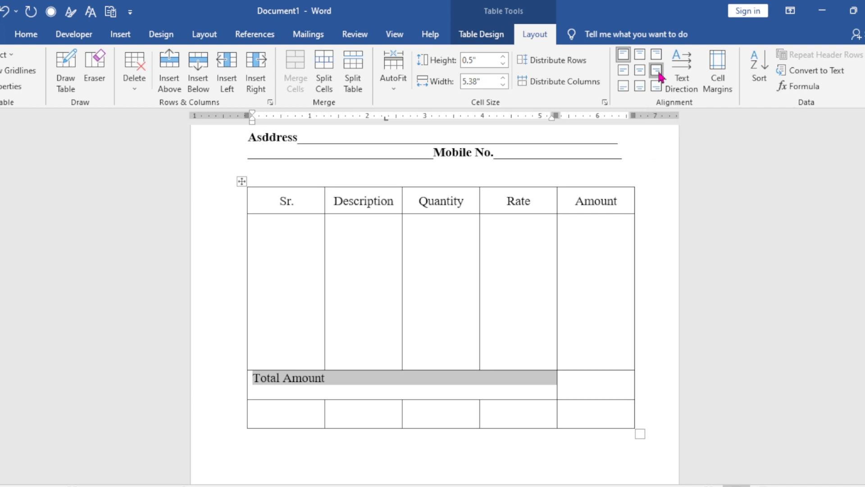
left_click(559, 379)
- Merge the last row's cells under Quantity, Rate and Amount into one, and those under Sr. and Description into another
left_click(486, 410)
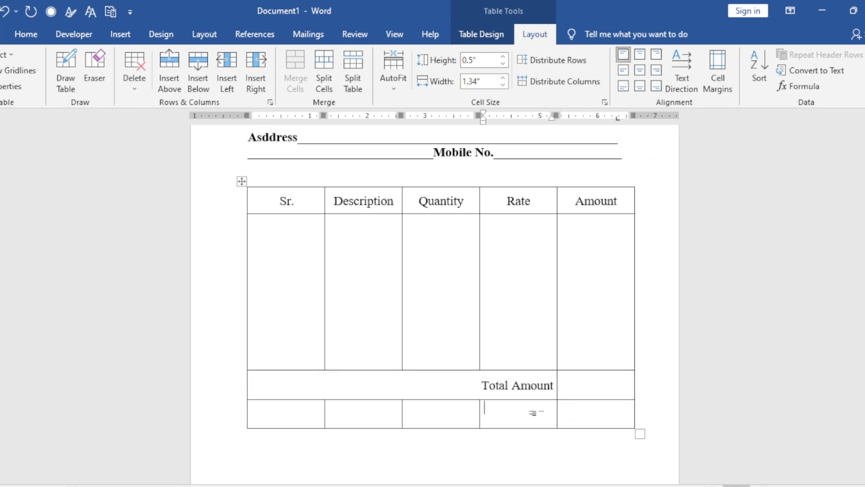
left_click(435, 461)
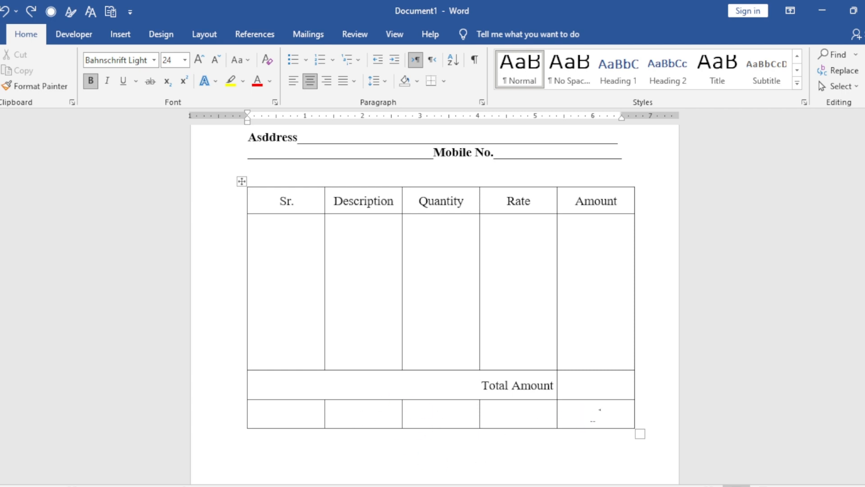
left_click_drag(608, 424, 465, 421)
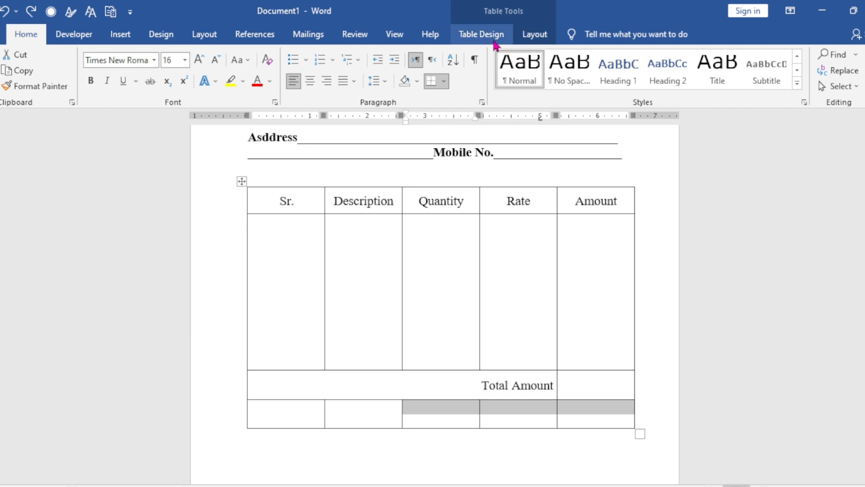
left_click(534, 35)
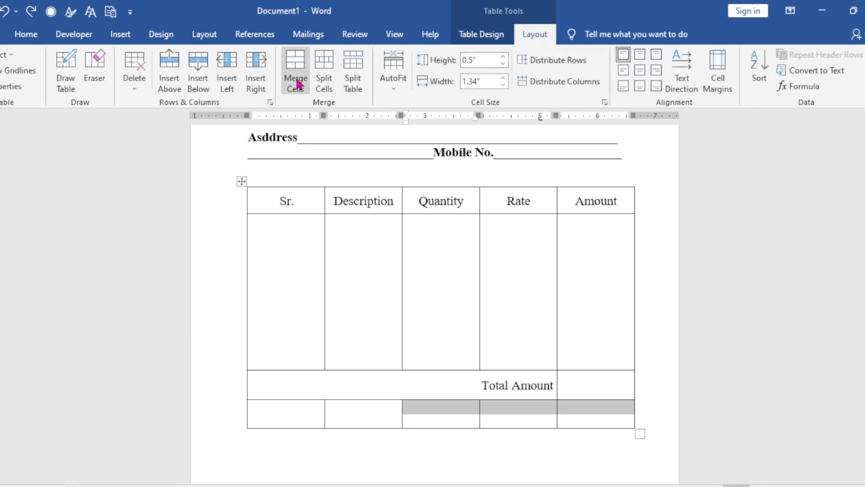
left_click(294, 74)
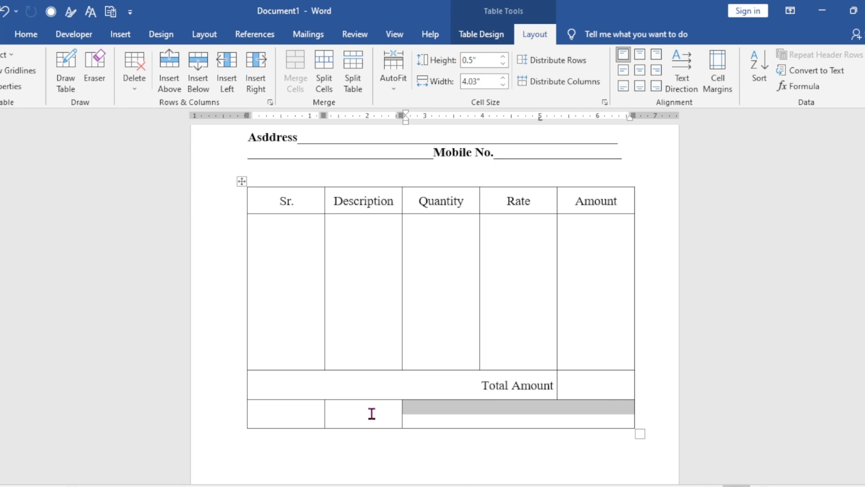
left_click_drag(372, 414, 301, 413)
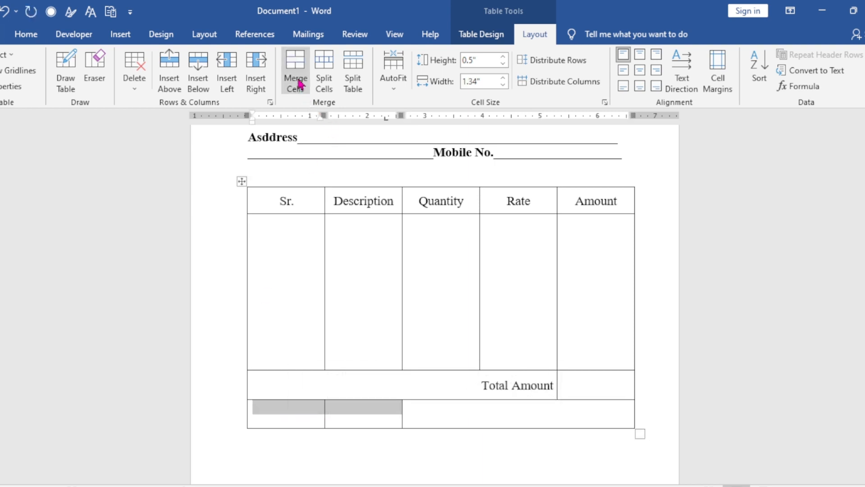
left_click(297, 83)
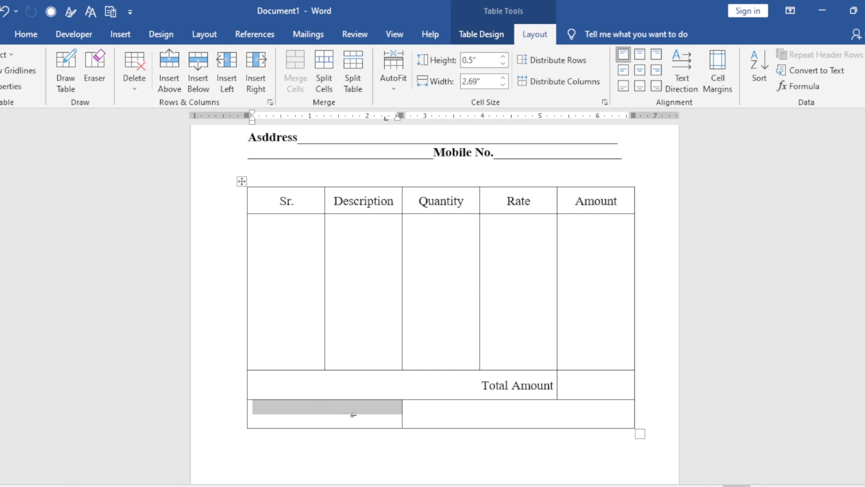
- Enter "Amount in Words" in the last row's first cell and center it horizontally and vertically
left_click(353, 414)
type("Am")
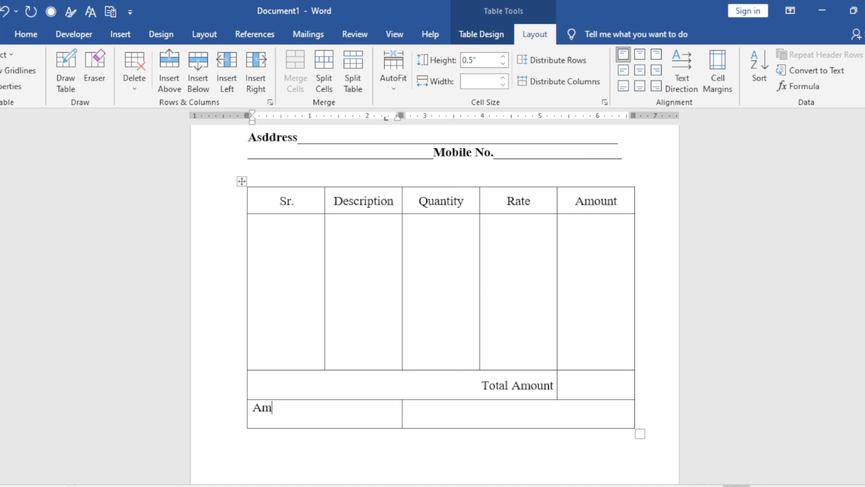
type("ount in Words")
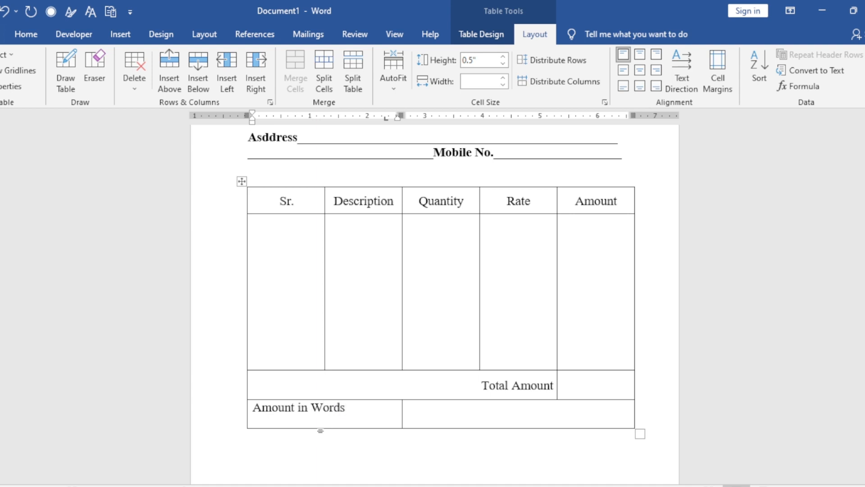
left_click_drag(359, 410, 255, 407)
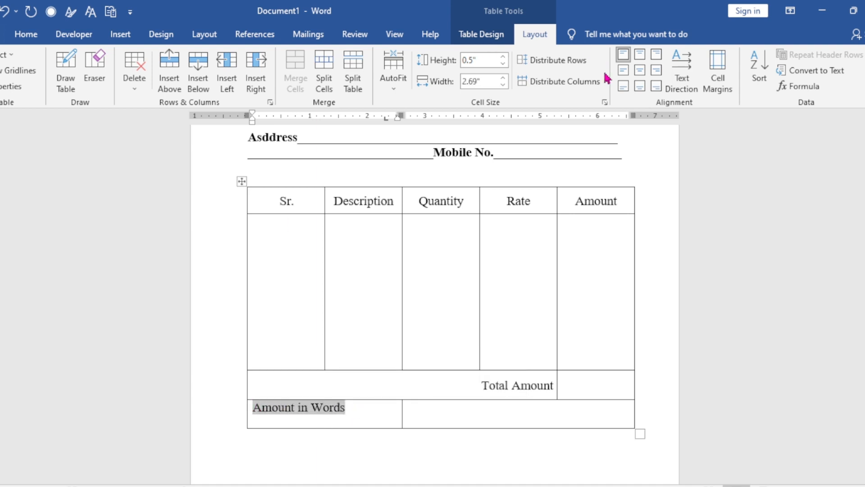
left_click(638, 71)
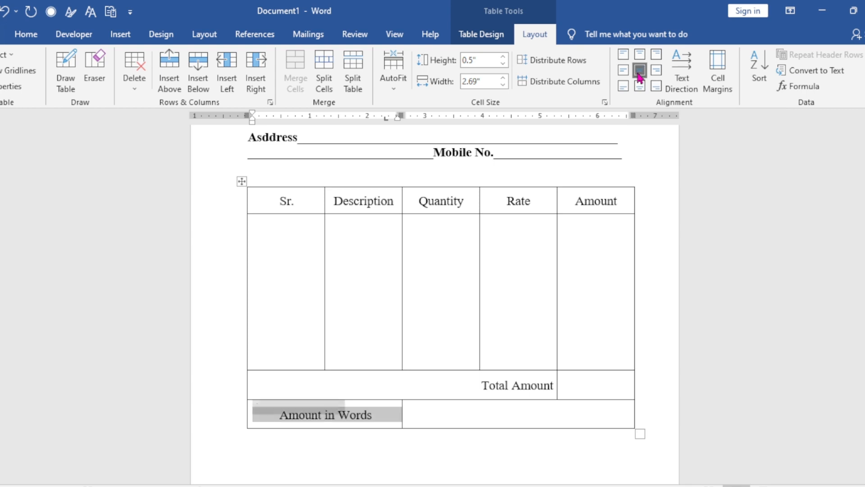
left_click(557, 410)
- Look over the invoice from the header box down to the blank space below the table
scroll(541, 400, "up", 5)
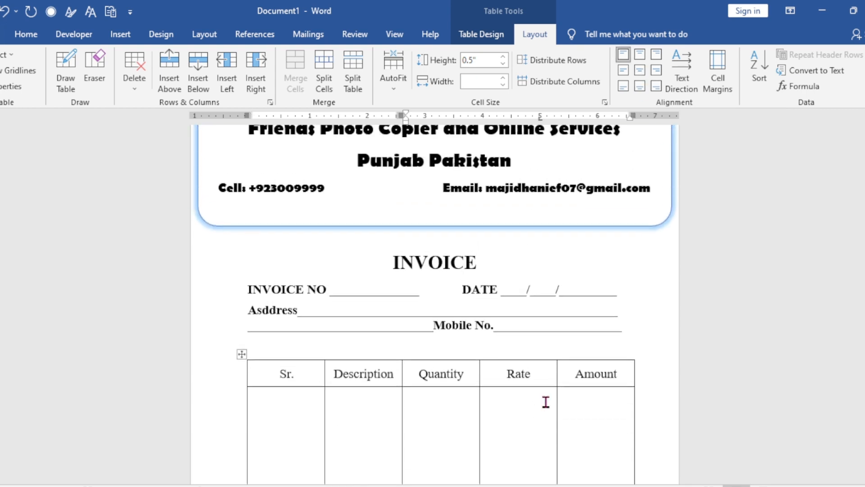
scroll(543, 396, "down", 4)
scroll(543, 396, "down", 3)
scroll(543, 392, "up", 2)
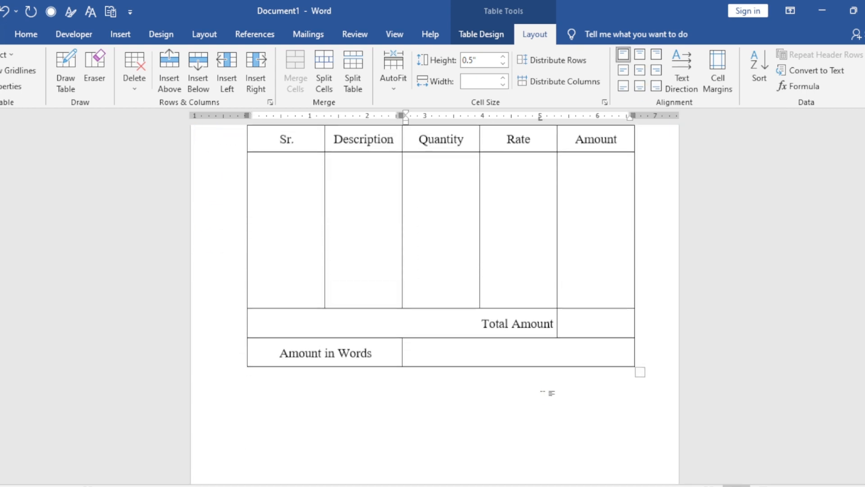
scroll(541, 388, "down", 2)
left_click(514, 397)
scroll(513, 395, "up", 2)
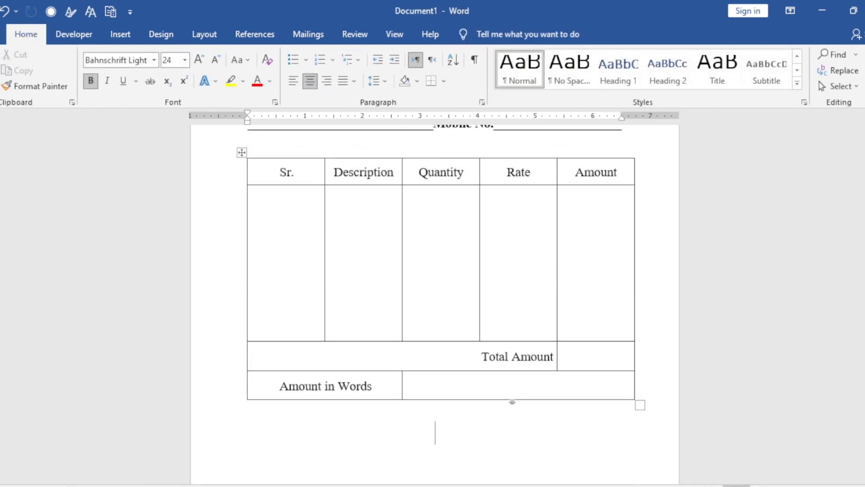
scroll(517, 391, "down", 2)
scroll(518, 390, "down", 2)
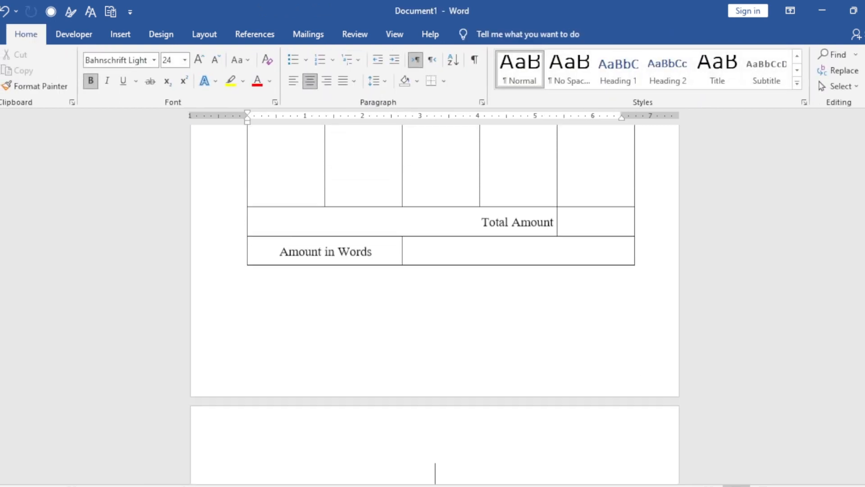
scroll(517, 390, "up", 2)
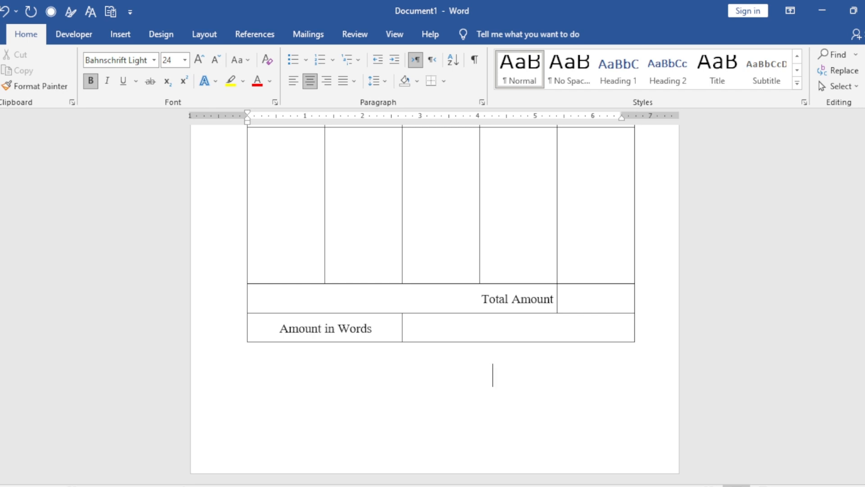
- Add the text "Signature" in the blank space below the table on the first page
left_click(518, 377)
scroll(471, 406, "up", 5)
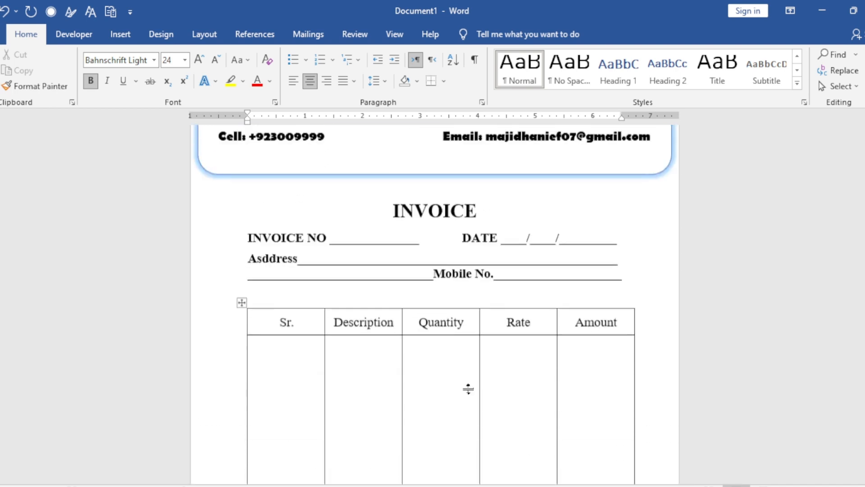
scroll(472, 384, "down", 3)
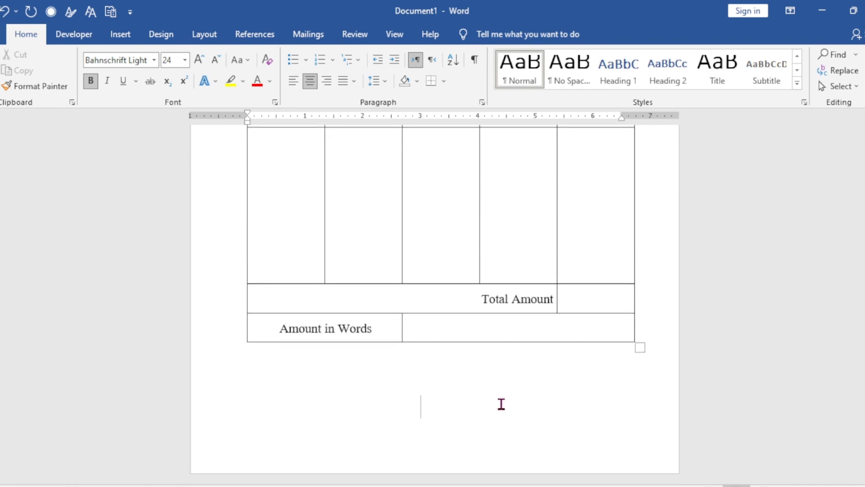
key("Tab")
type("D")
key("BackSpace")
type("Sign")
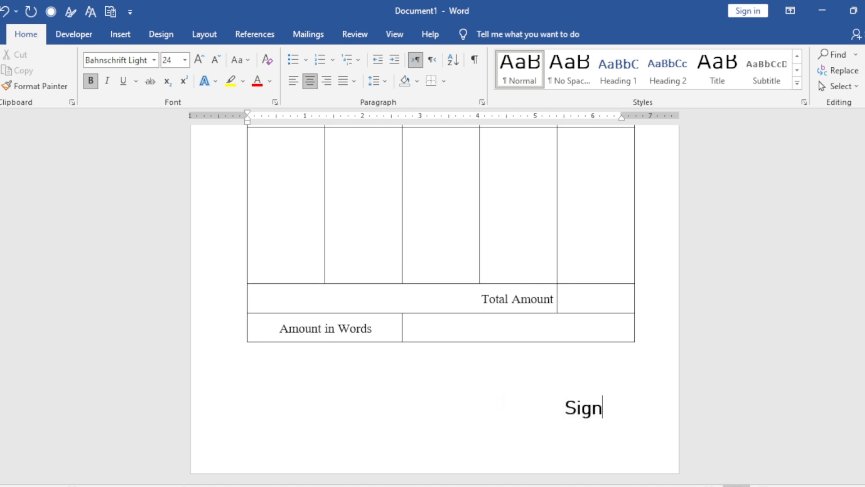
type("ature")
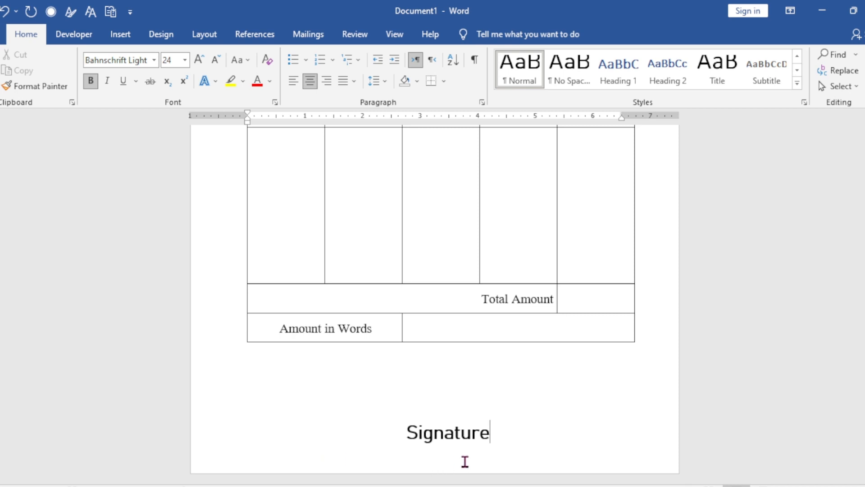
- Format the "Signature" text in Times New Roman at size 18 and align it right
double_click(440, 434)
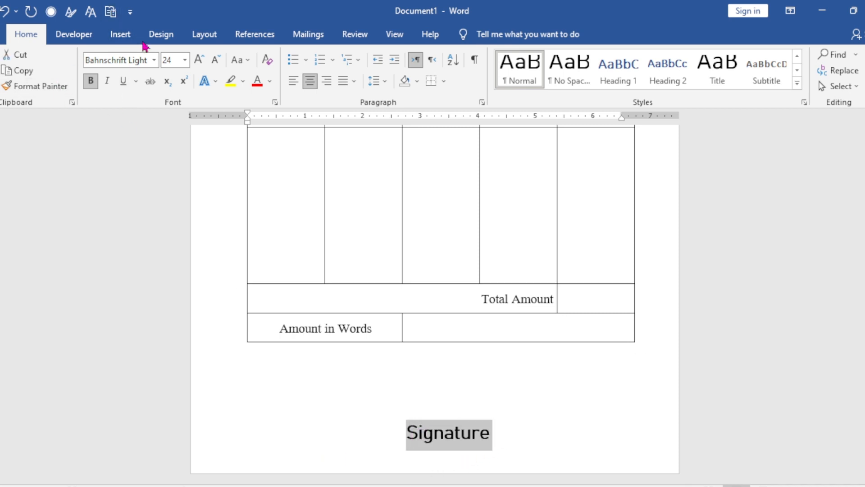
left_click(154, 60)
left_click(149, 127)
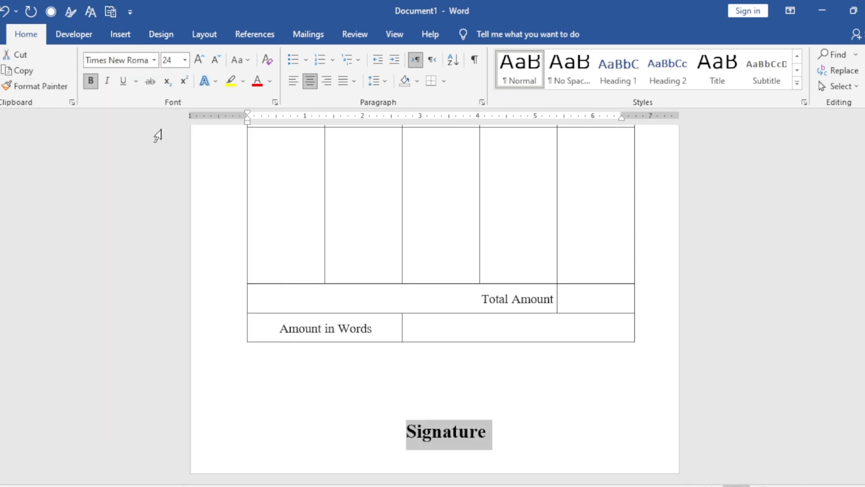
left_click(216, 60)
left_click(216, 59)
left_click(216, 60)
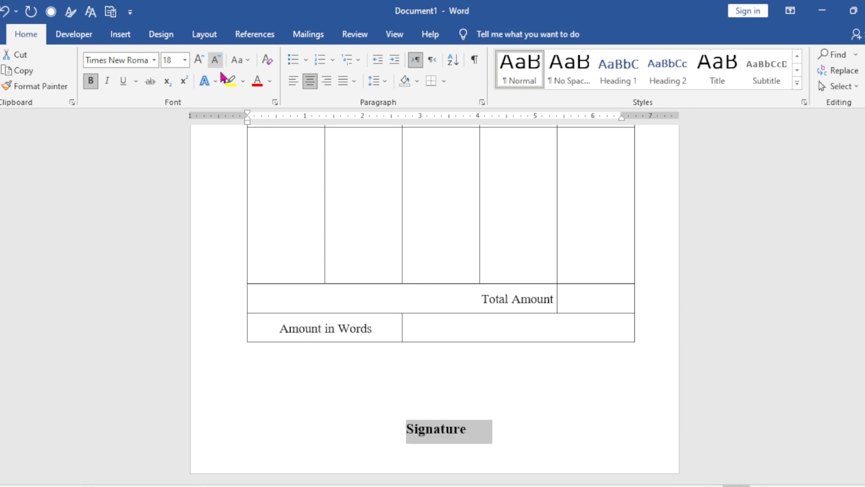
left_click(327, 82)
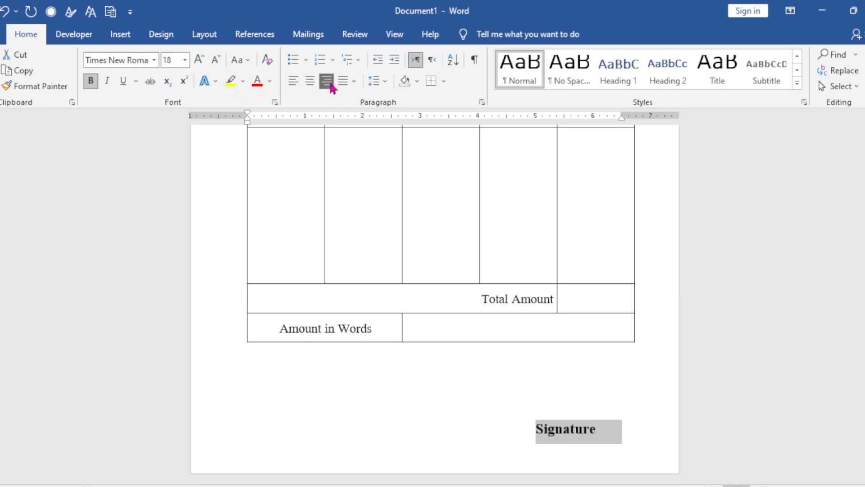
- Draw a horizontal signature line about 2.14" long just above the "Signature" text
left_click(524, 419)
scroll(171, 279, "up", 4)
left_click(121, 37)
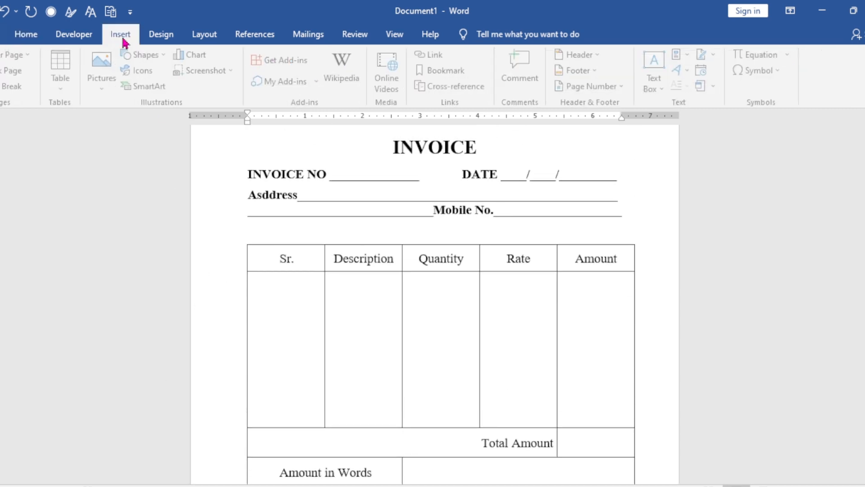
left_click(143, 55)
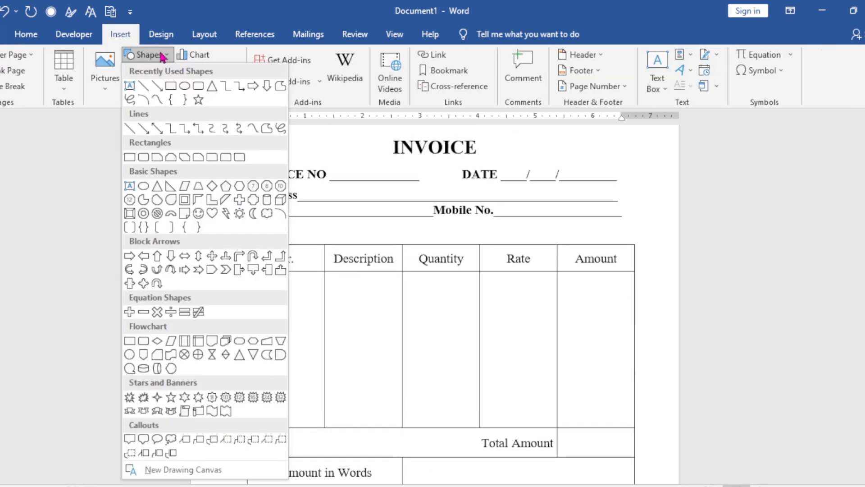
left_click(152, 89)
scroll(435, 373, "down", 3)
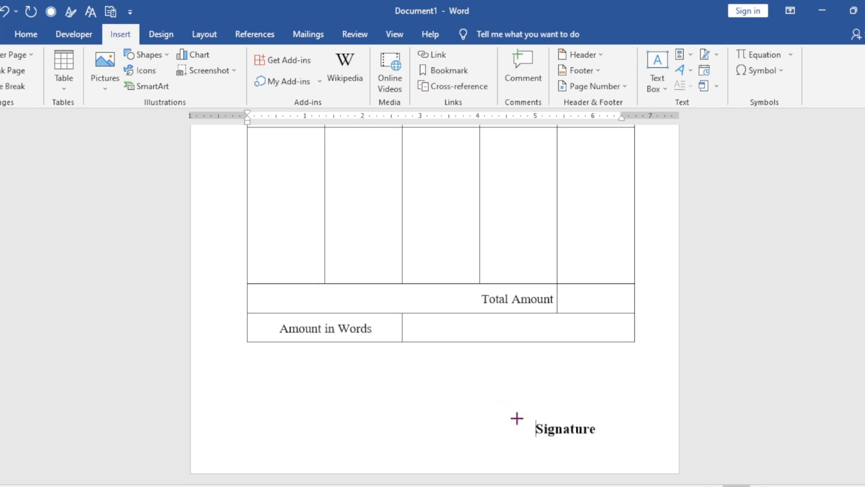
left_click_drag(517, 411, 641, 411)
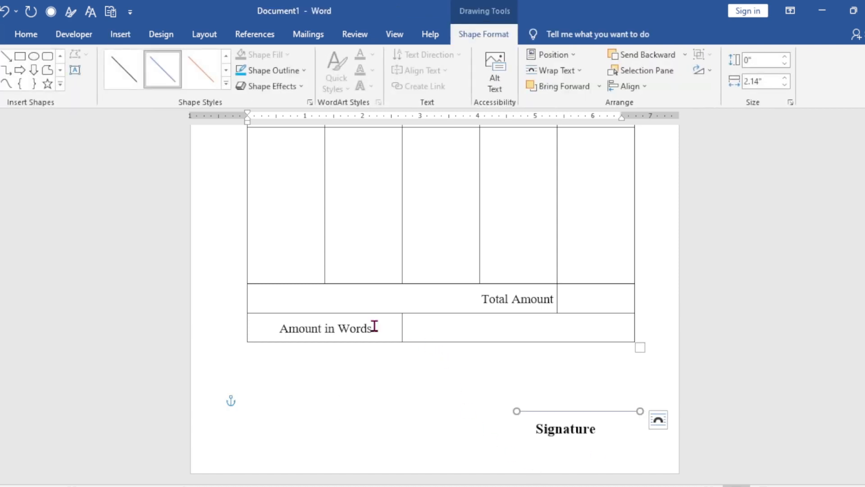
- Apply the thin black line style to the signature line and nudge it slightly left over the "Signature" text
left_click(128, 78)
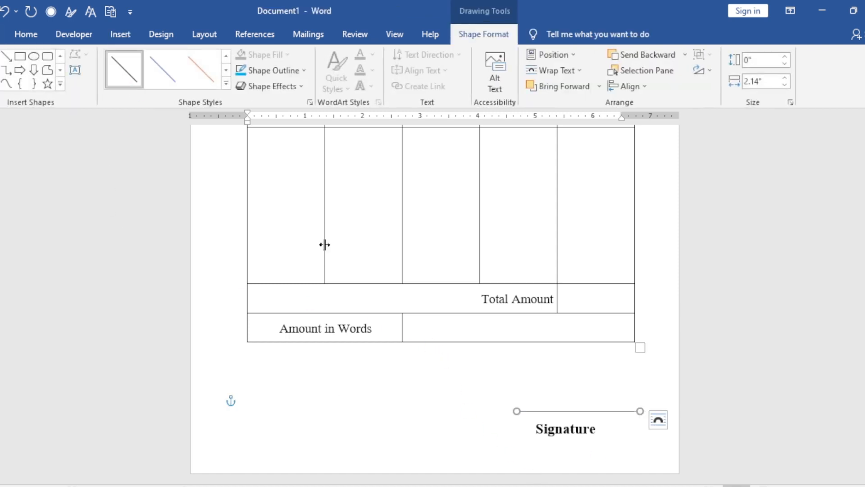
key("Left")
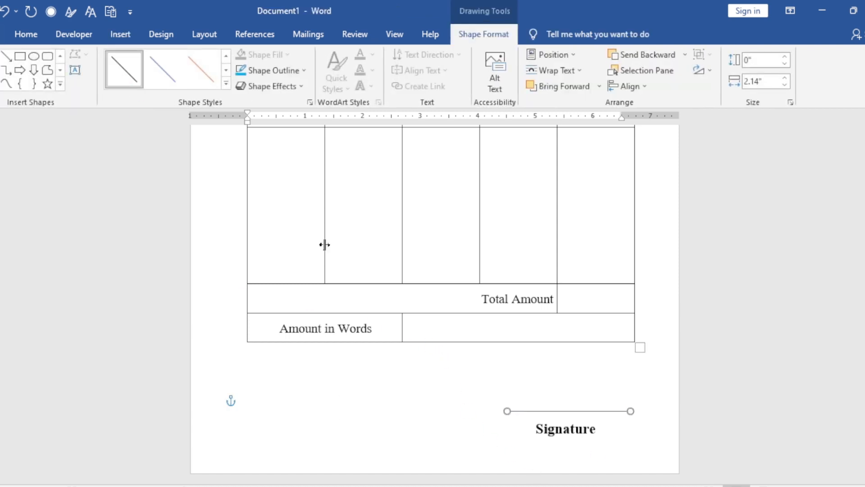
left_click(440, 411)
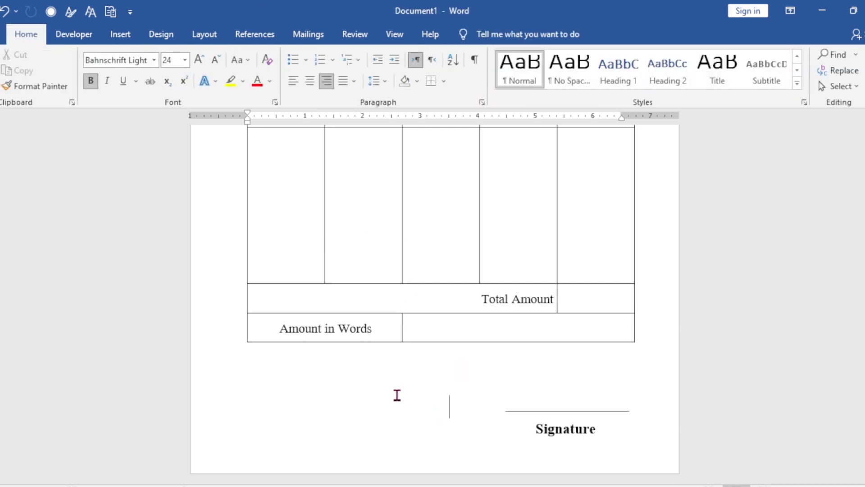
- Draw a rectangle about 6.93" high and 8.13" wide around the invoice body, from above the INVOICE heading to below the table
scroll(414, 395, "up", 7)
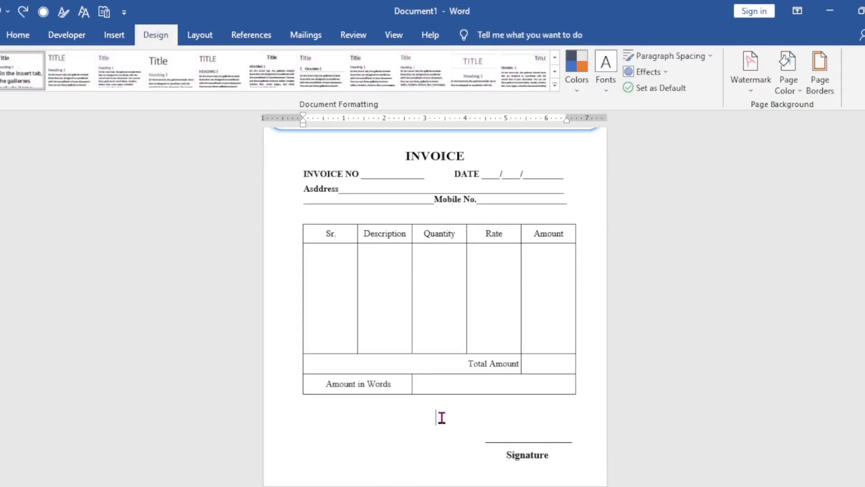
scroll(456, 409, "up", 1)
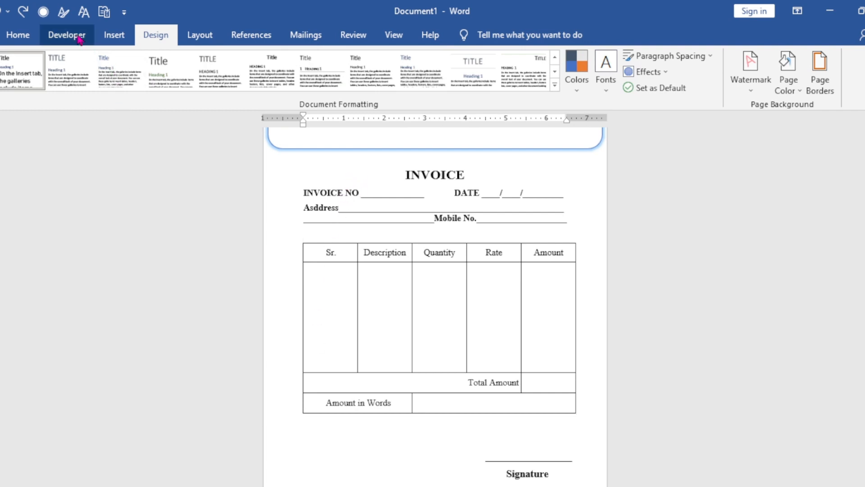
left_click(115, 37)
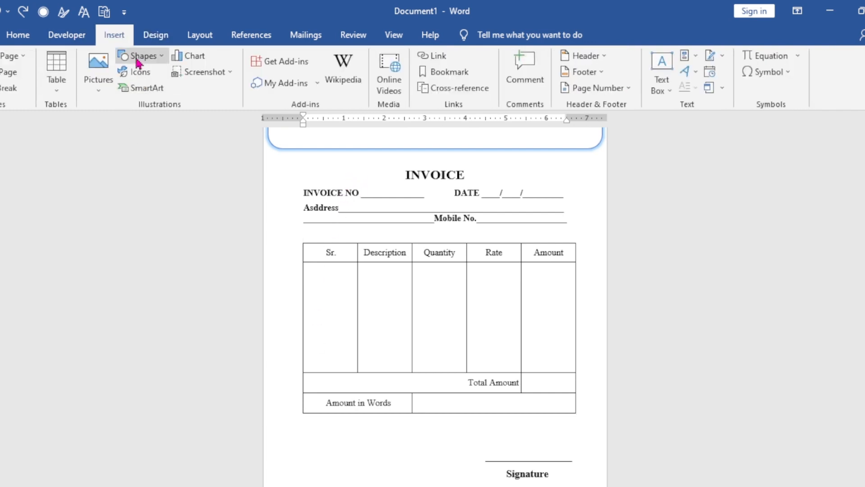
left_click(138, 59)
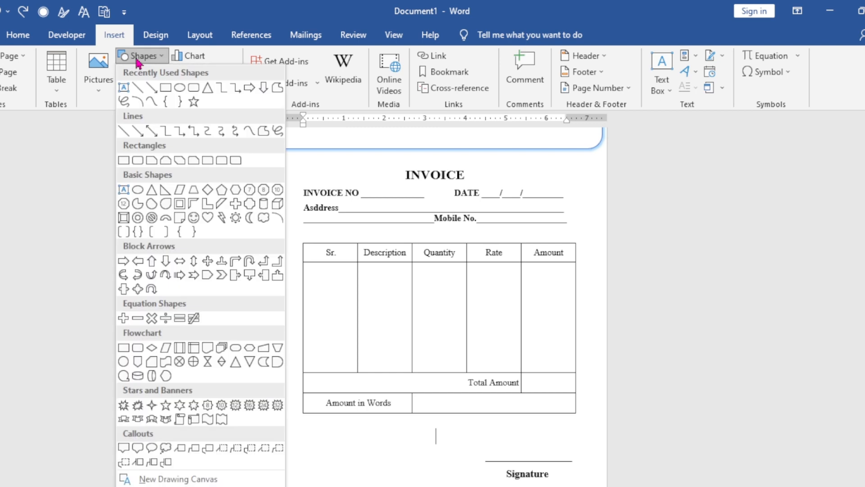
left_click(169, 93)
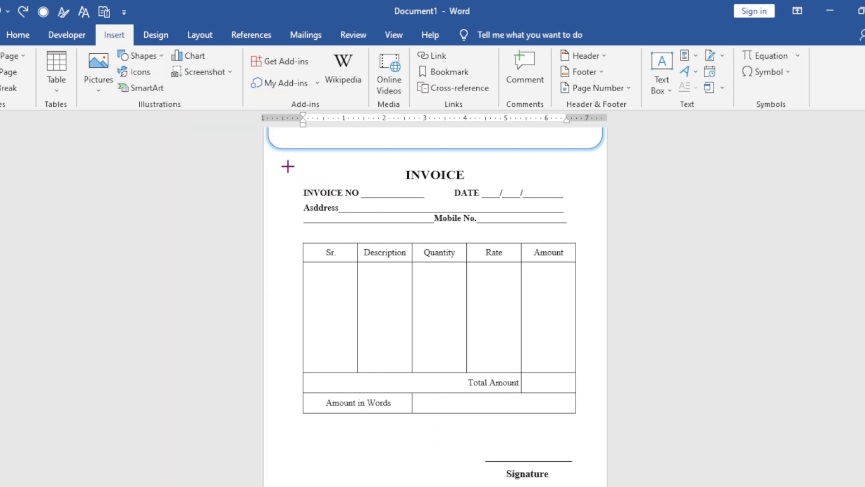
mouse_move(272, 156)
left_mouse_down()
mouse_move(499, 297)
mouse_move(572, 379)
mouse_move(599, 438)
left_mouse_up()
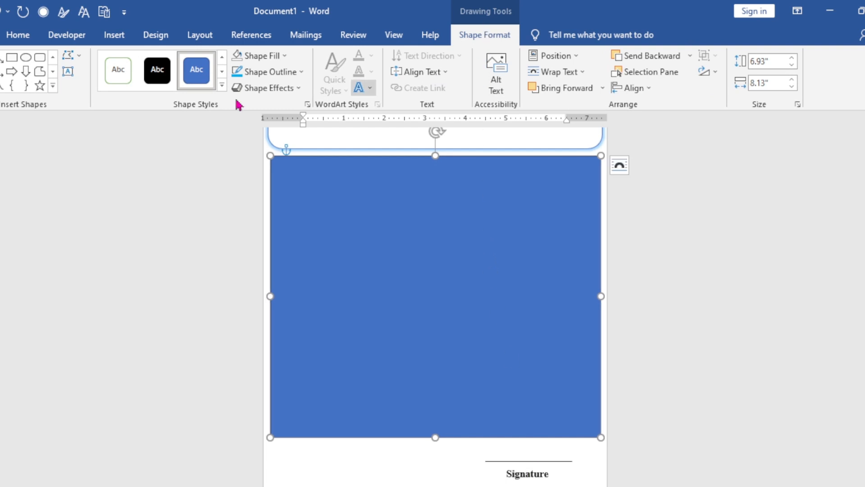
- Remove the fill of the rectangle around the invoice body and set its outline to Light Blue
left_click(257, 58)
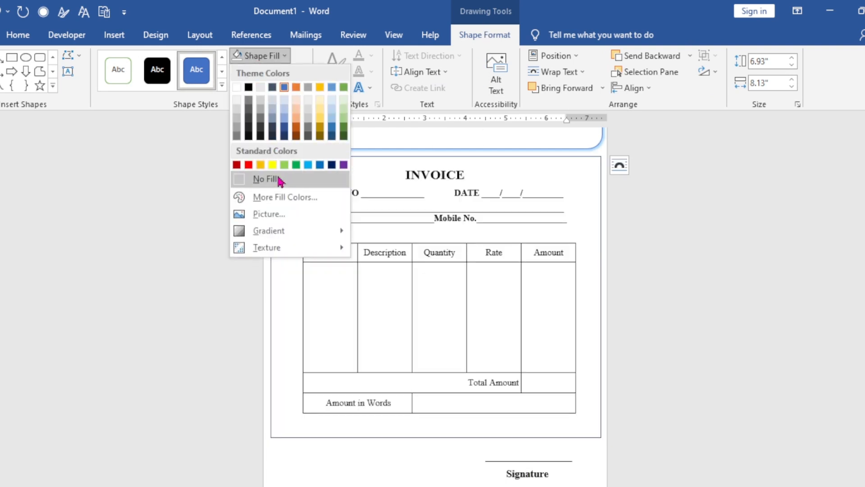
left_click(280, 181)
left_click(285, 72)
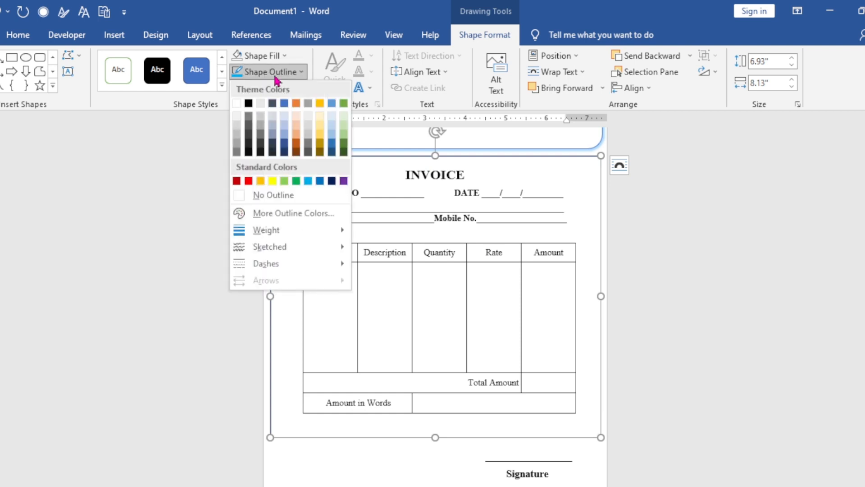
left_click(308, 182)
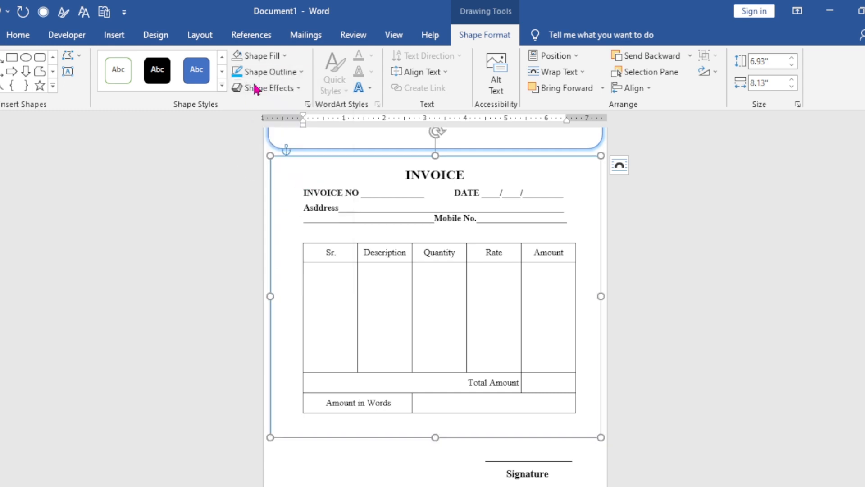
- Add a light blue glow from the second row of glow variations to the rectangle around the invoice body
left_click(298, 89)
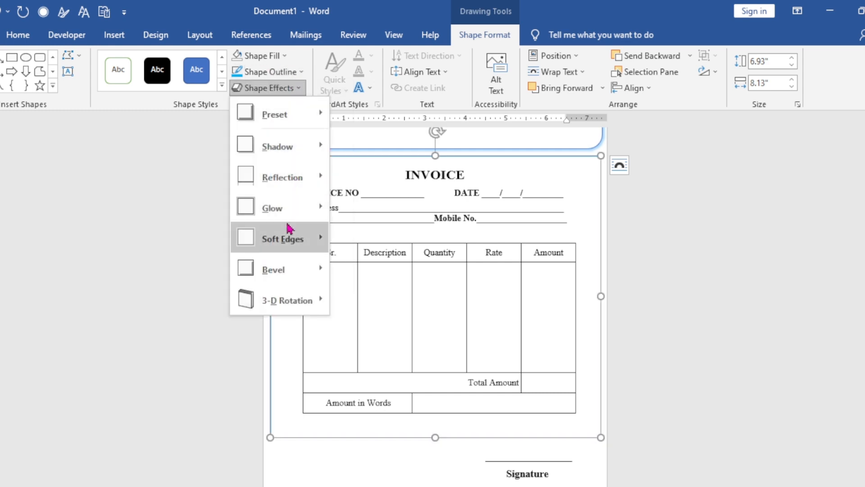
mouse_move(293, 210)
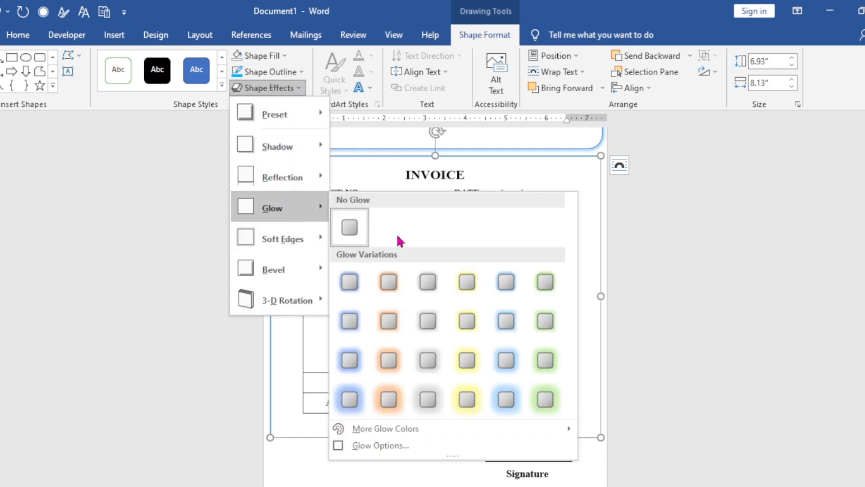
left_click(503, 319)
- Set the page color to the lightest blue-gray theme shade
scroll(585, 419, "up", 3, "ctrl")
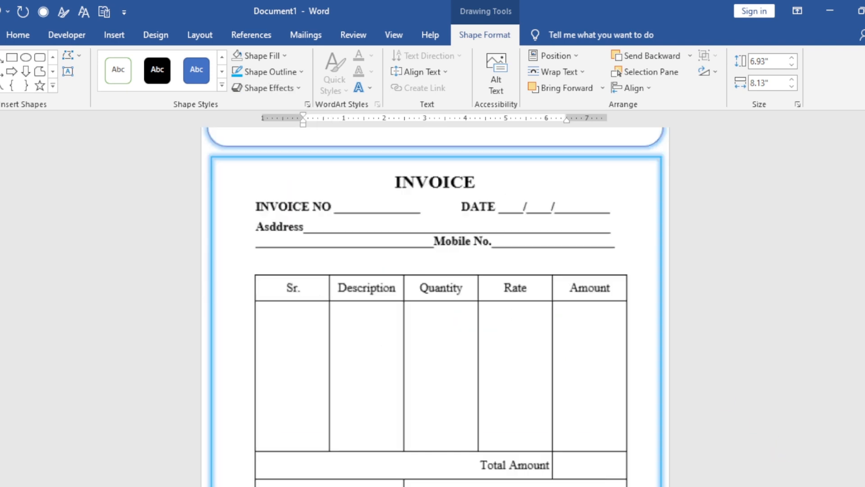
scroll(586, 416, "up", 2)
scroll(586, 416, "down", 7)
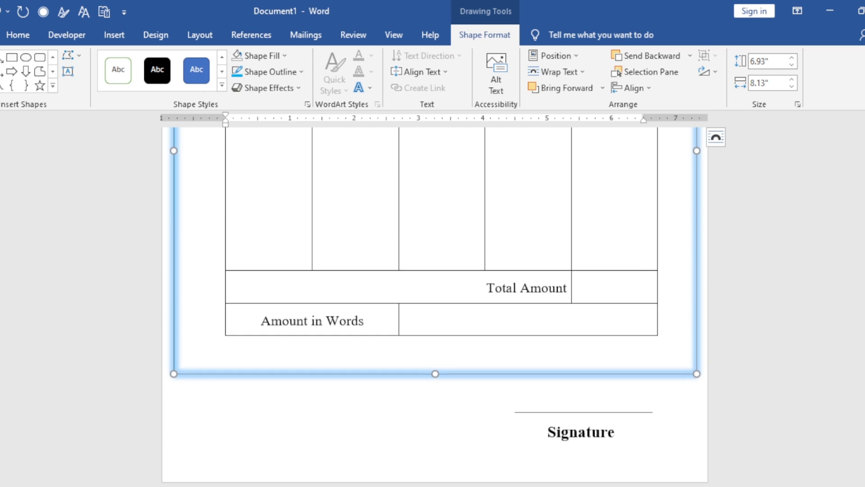
scroll(435, 307, "down", 4, "ctrl")
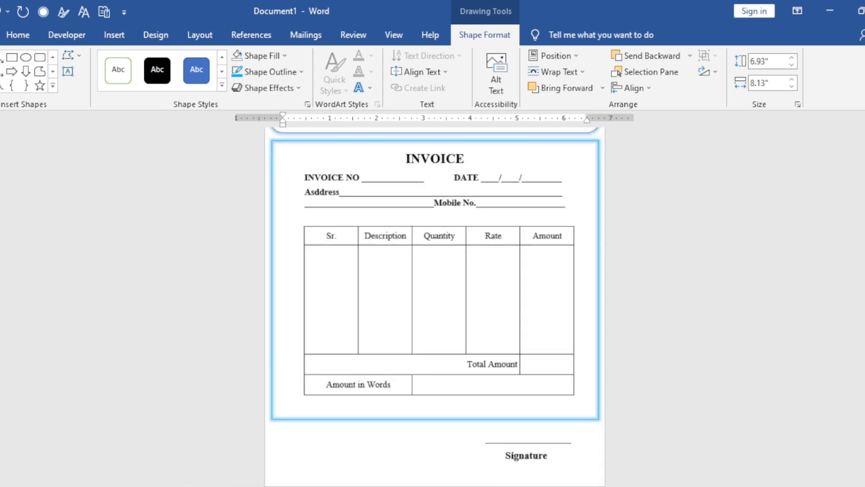
scroll(527, 394, "up", 3)
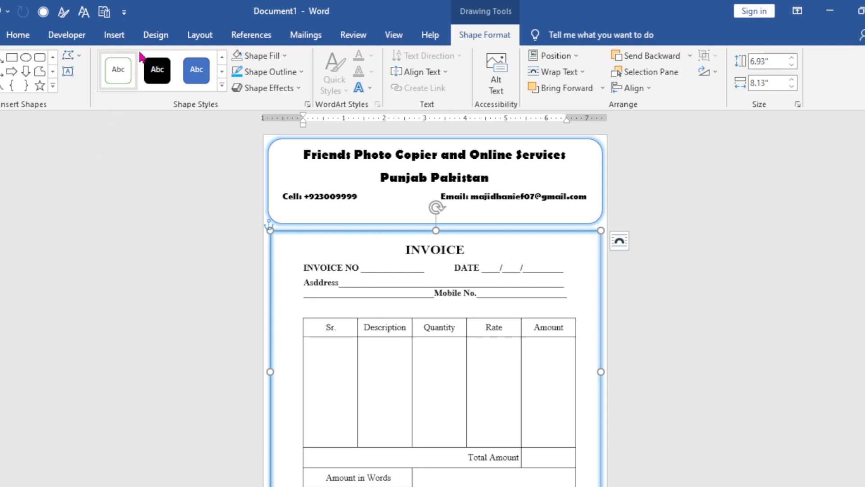
left_click(152, 40)
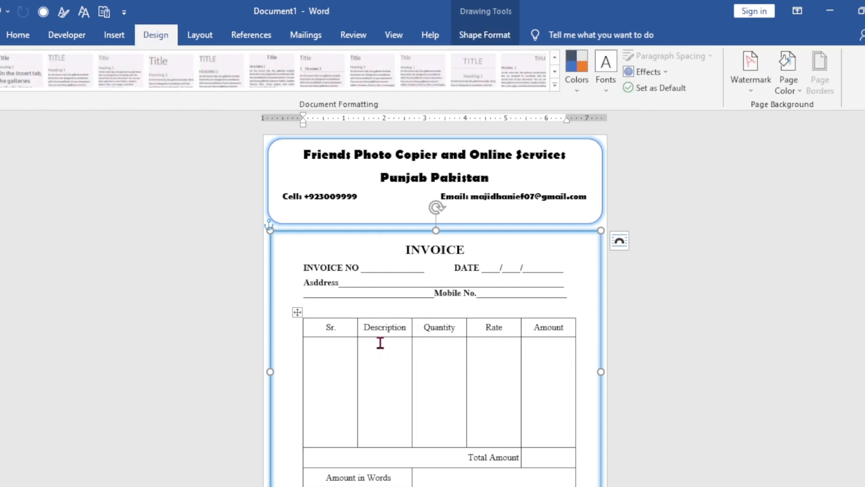
left_click(793, 85)
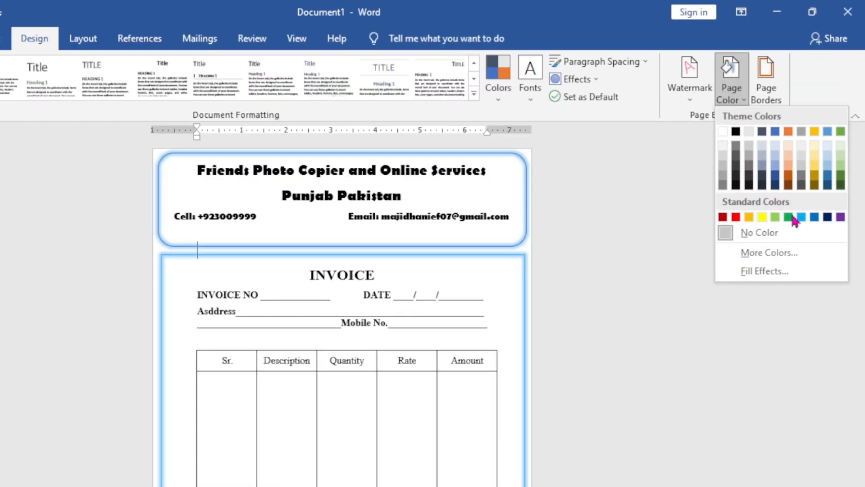
left_click(852, 197)
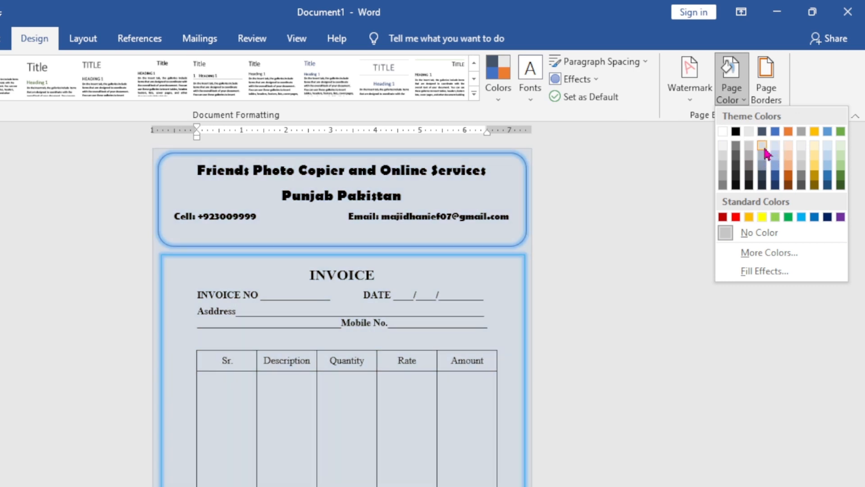
left_click(764, 144)
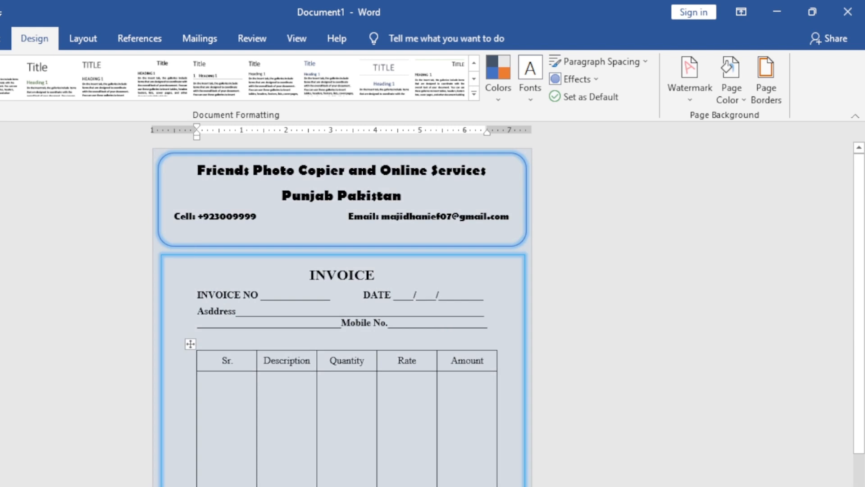
- Apply the blue grid table style with a dark blue header row and first column to the whole item table
scroll(317, 437, "down", 2)
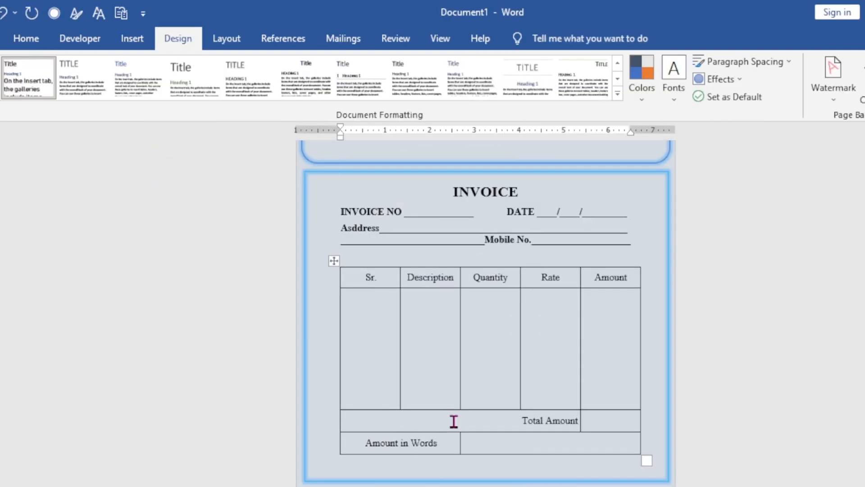
left_click(310, 421)
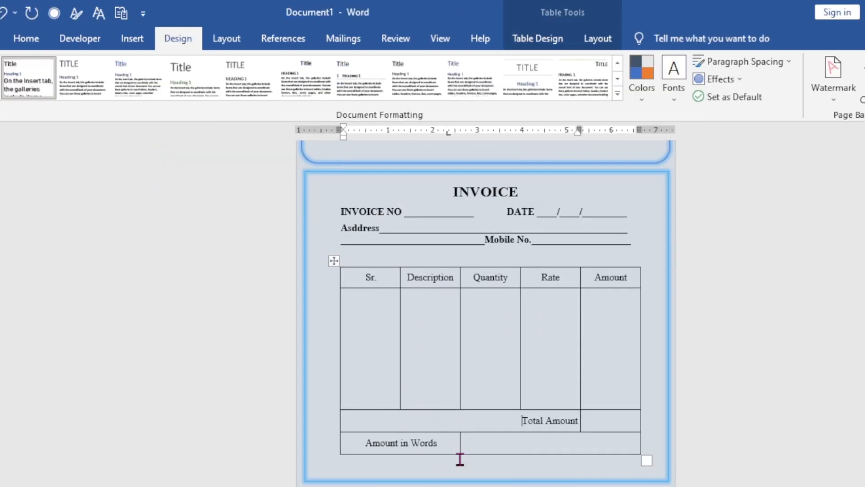
left_click(332, 260)
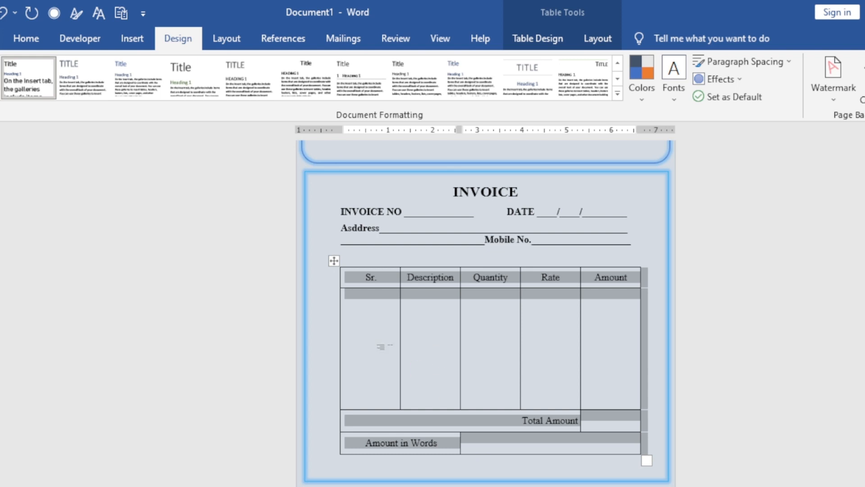
left_click(332, 258)
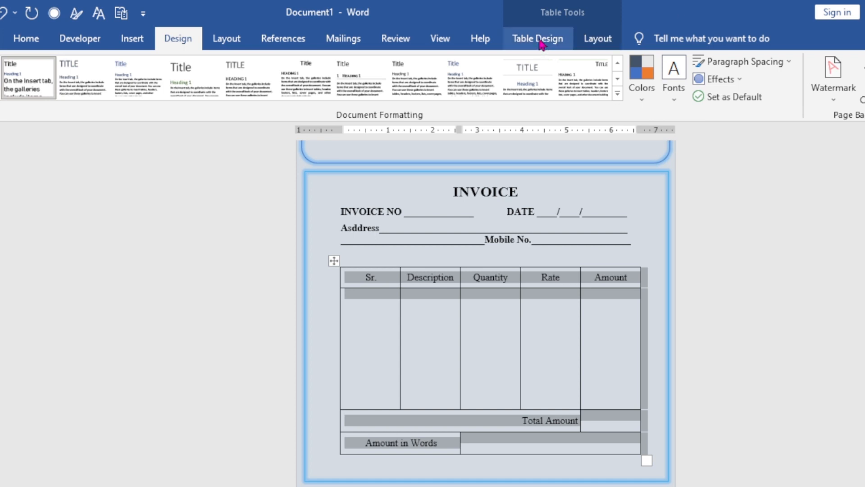
left_click(540, 43)
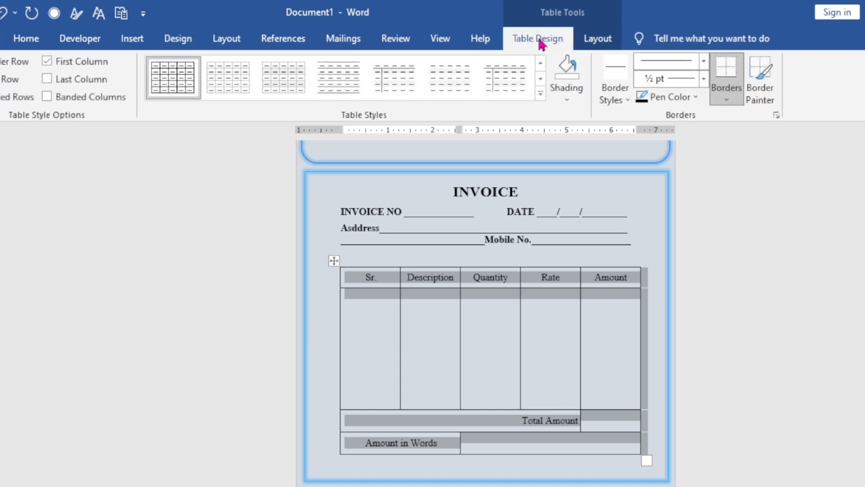
left_click(539, 95)
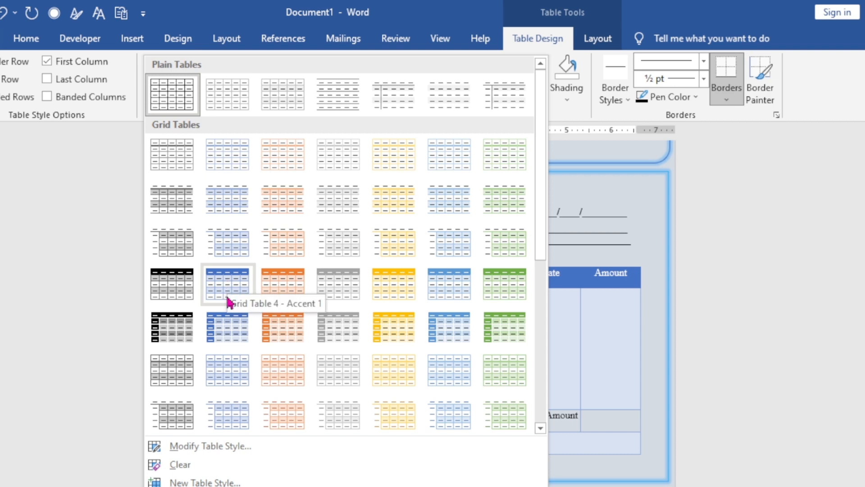
left_click(228, 339)
left_click(639, 244)
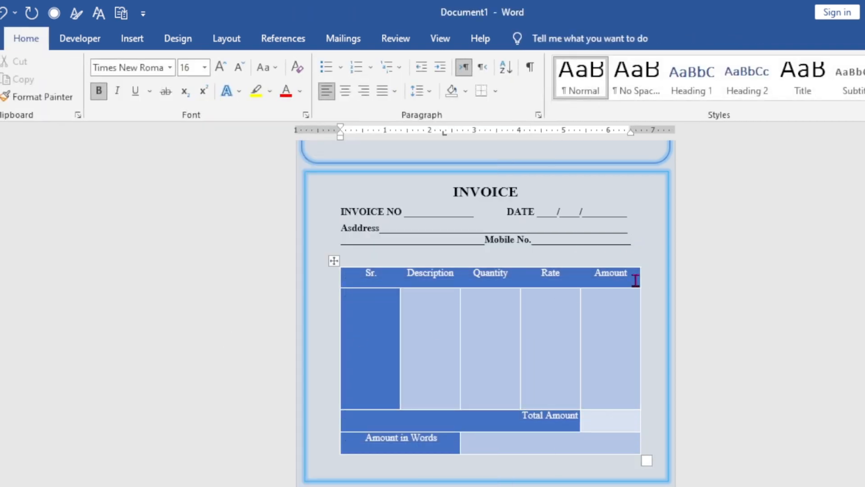
- Review the finished invoice from the header box down to the signature line
scroll(640, 252, "up", 3)
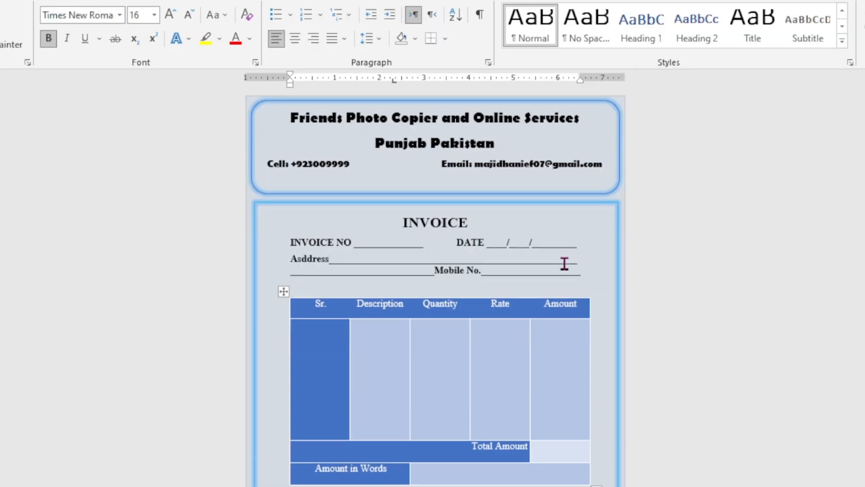
scroll(564, 263, "down", 3)
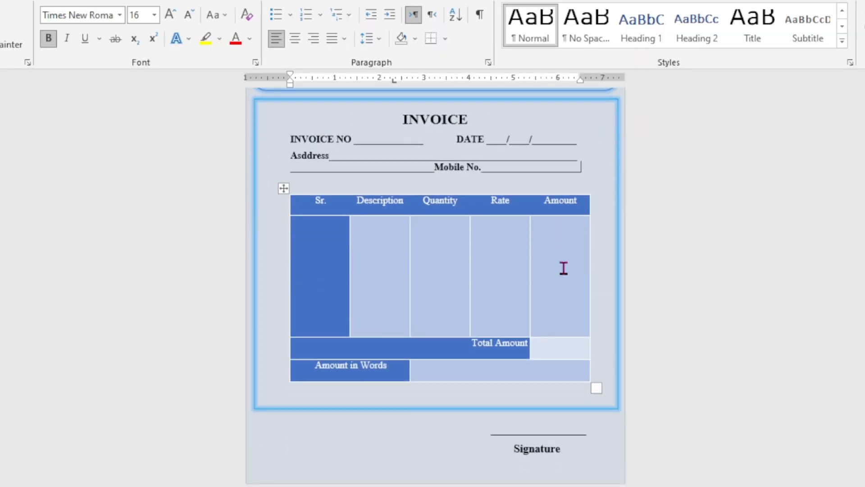
scroll(564, 270, "up", 3)
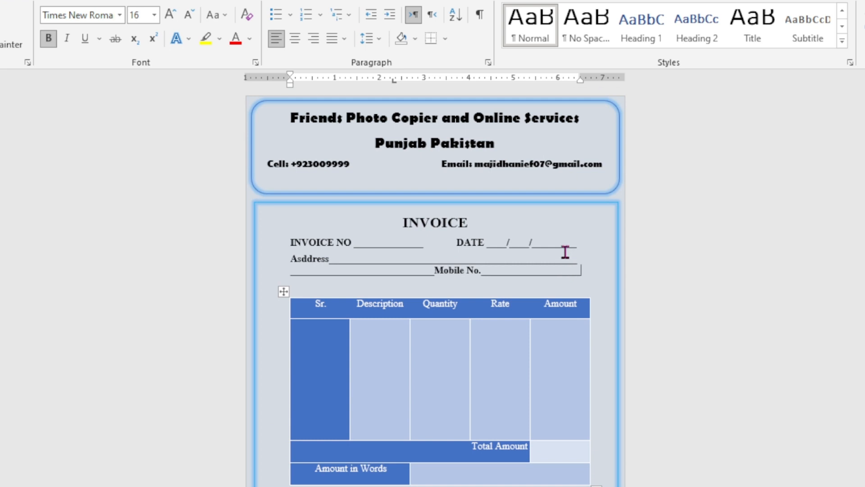
scroll(565, 252, "down", 3)
scroll(552, 307, "up", 3)
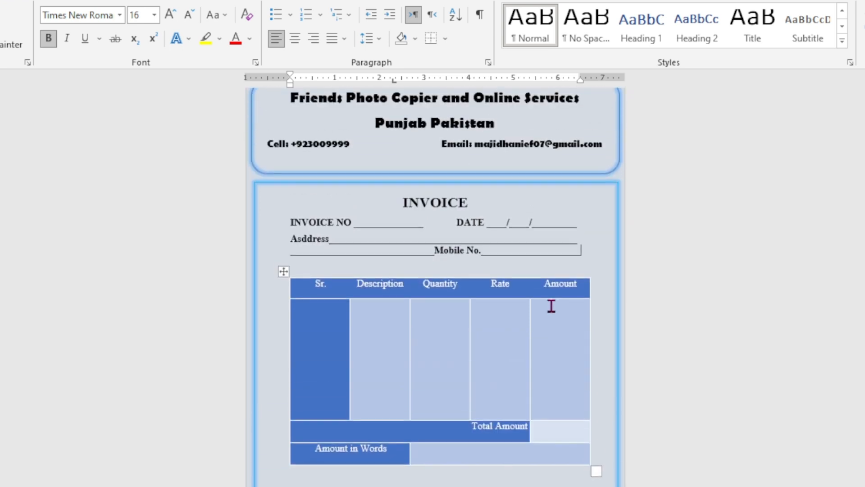
scroll(551, 306, "up", 1)
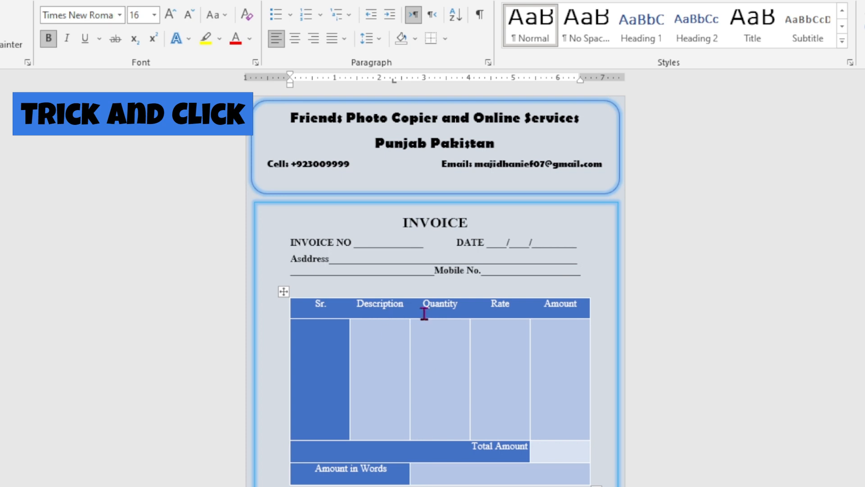
scroll(424, 314, "down", 1)
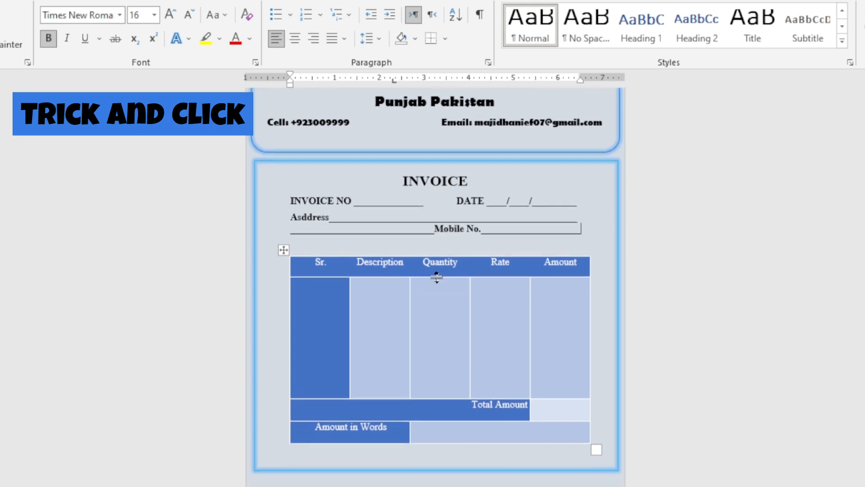
scroll(473, 361, "down", 2)
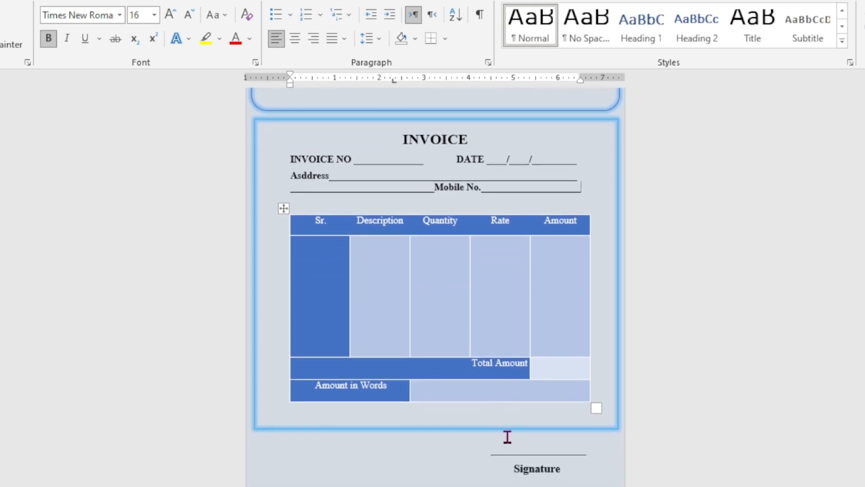